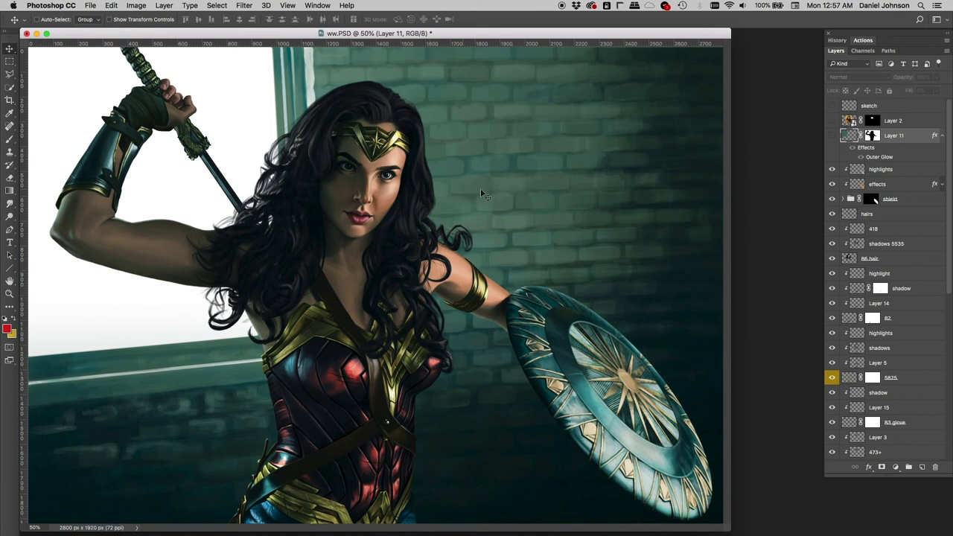
# Preview Layer 11's outer glow, then browse the foreground colour picker, keeping red
pyautogui.click(832, 137)
pyautogui.click(833, 137)
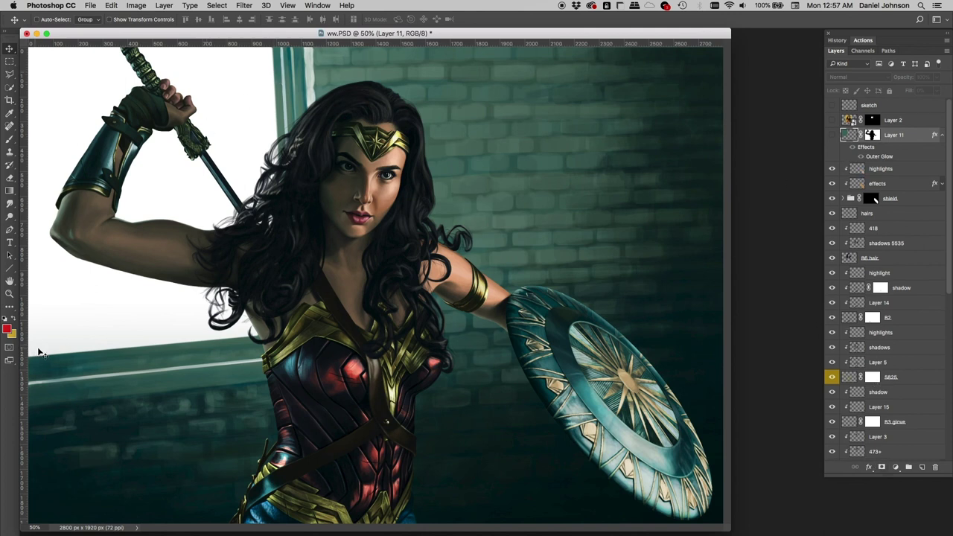
pyautogui.click(7, 328)
pyautogui.click(834, 361)
pyautogui.click(7, 328)
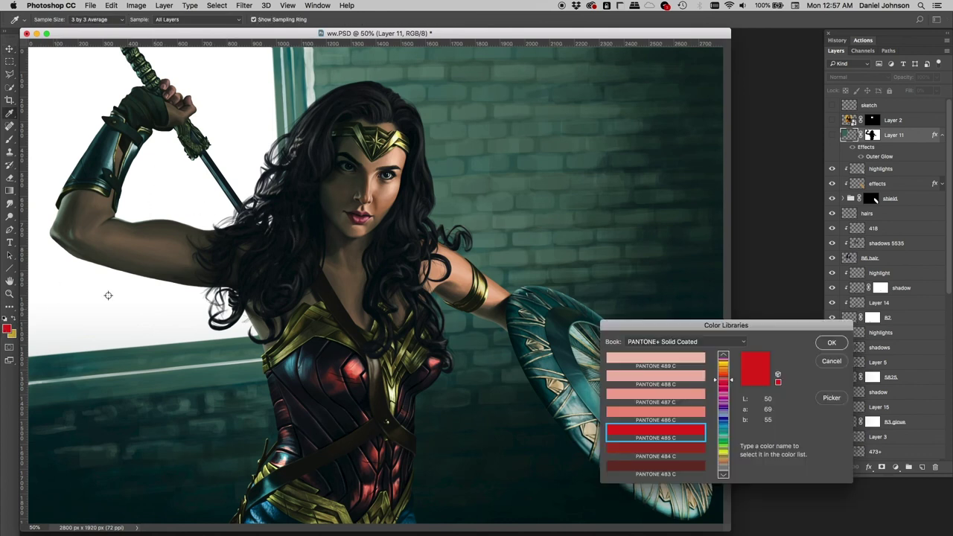
pyautogui.moveTo(614, 323); pyautogui.dragTo(398, 190)
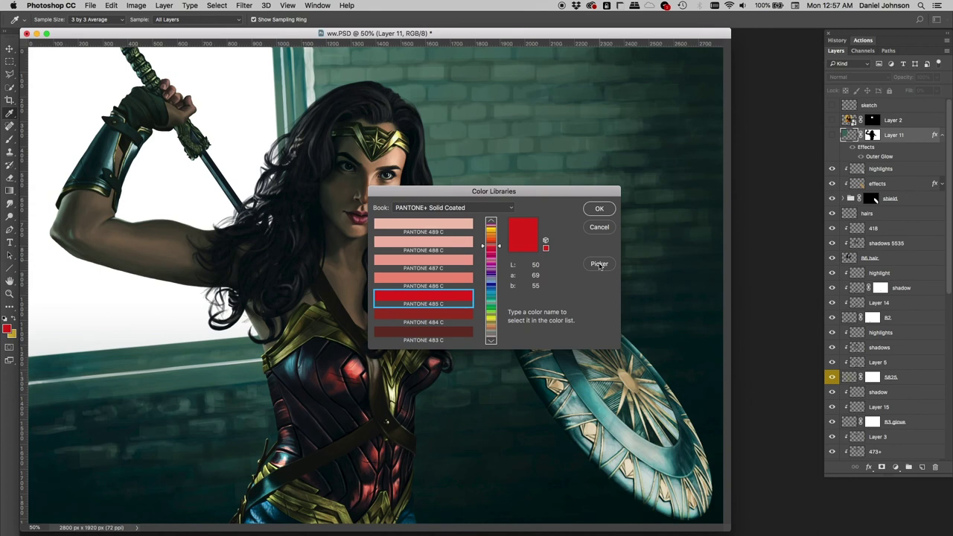
pyautogui.click(599, 264)
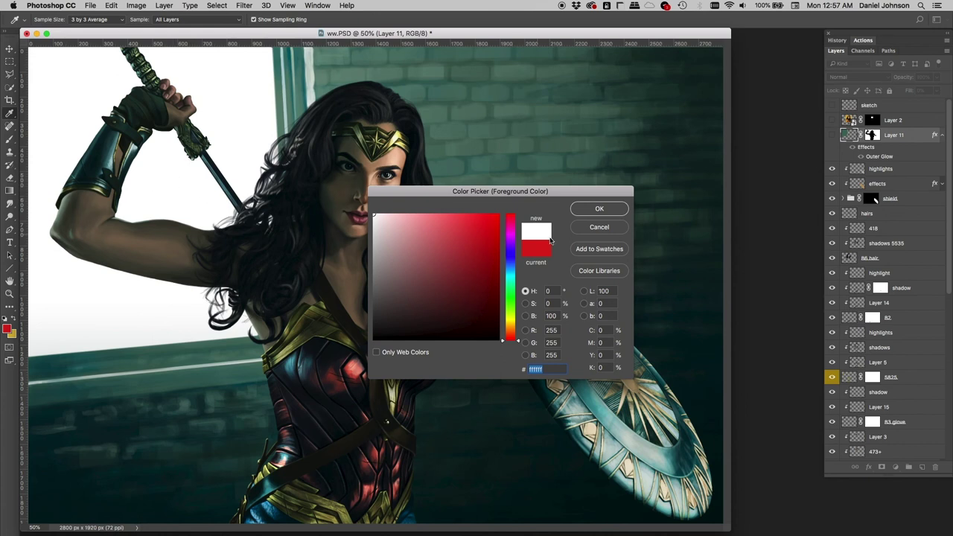
pyautogui.click(594, 229)
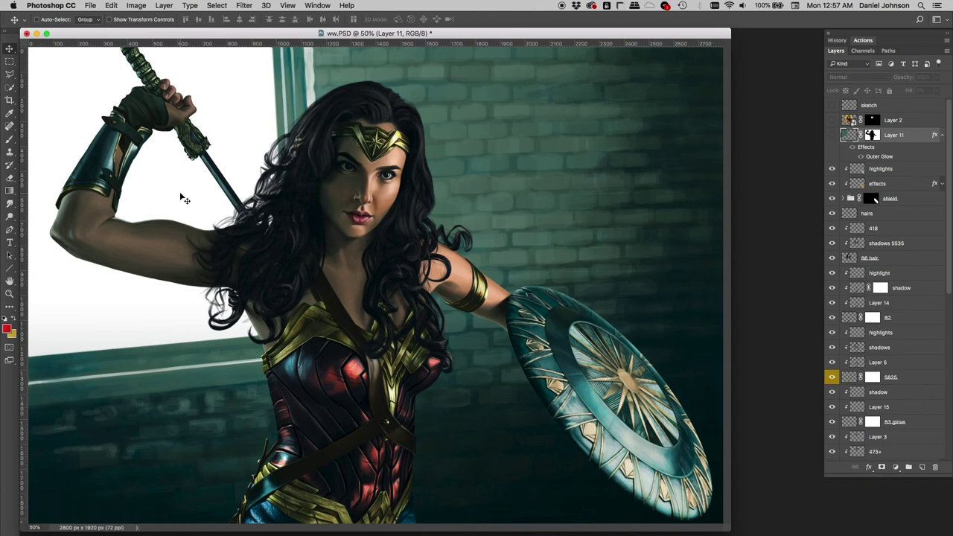
# Try sampling white from the canvas as foreground, then cancel to keep red
pyautogui.click(8, 328)
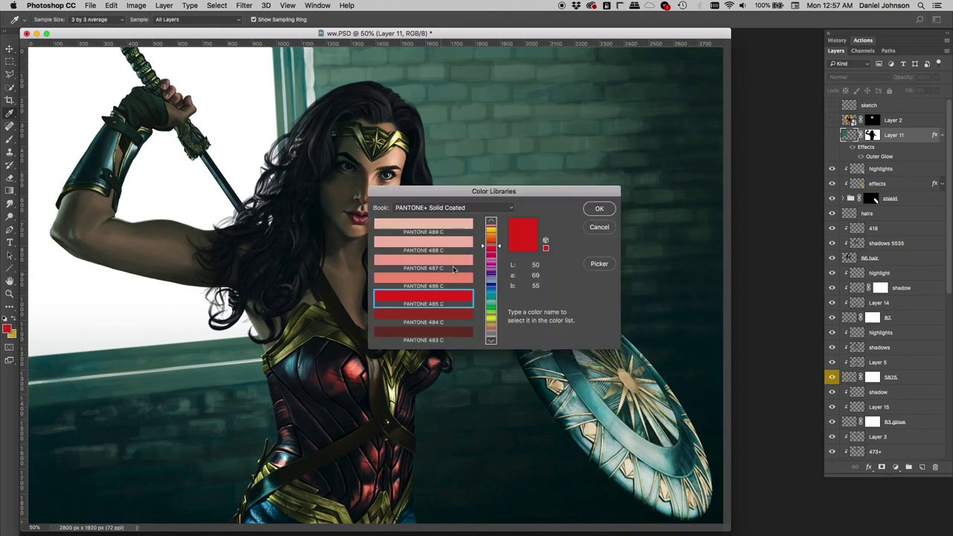
pyautogui.click(599, 263)
pyautogui.click(330, 182)
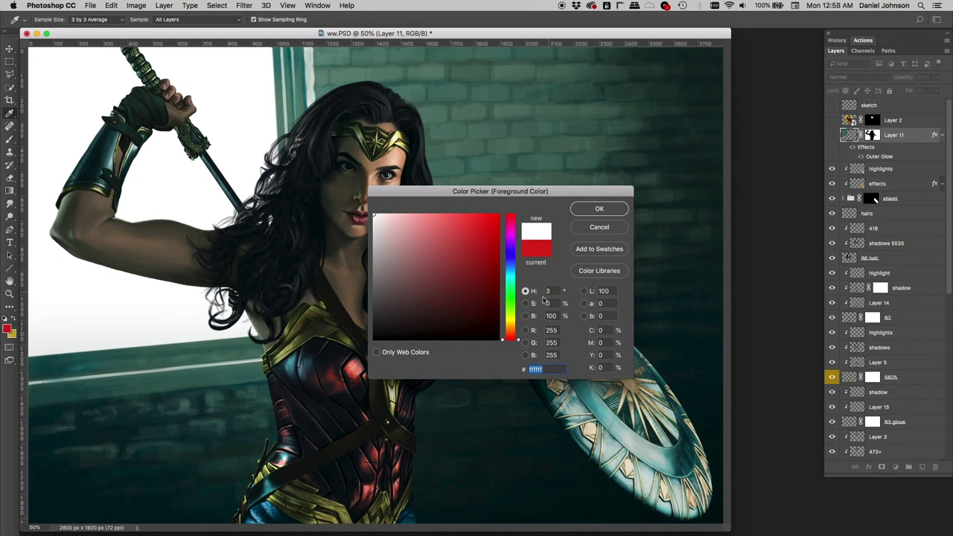
pyautogui.click(600, 228)
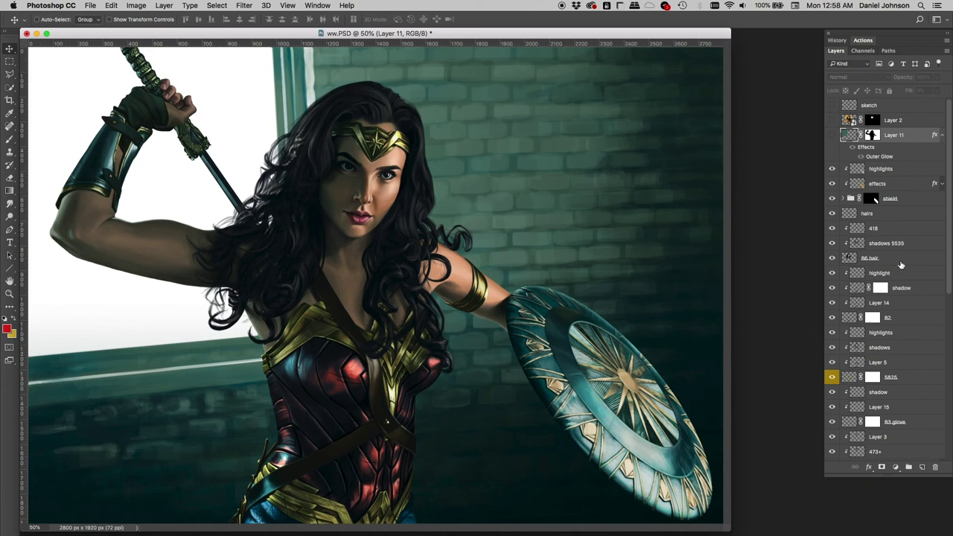
# Load Layer 11's outline as a selection after briefly trying Layer 4's pixels
pyautogui.moveTo(949, 250); pyautogui.dragTo(948, 425)
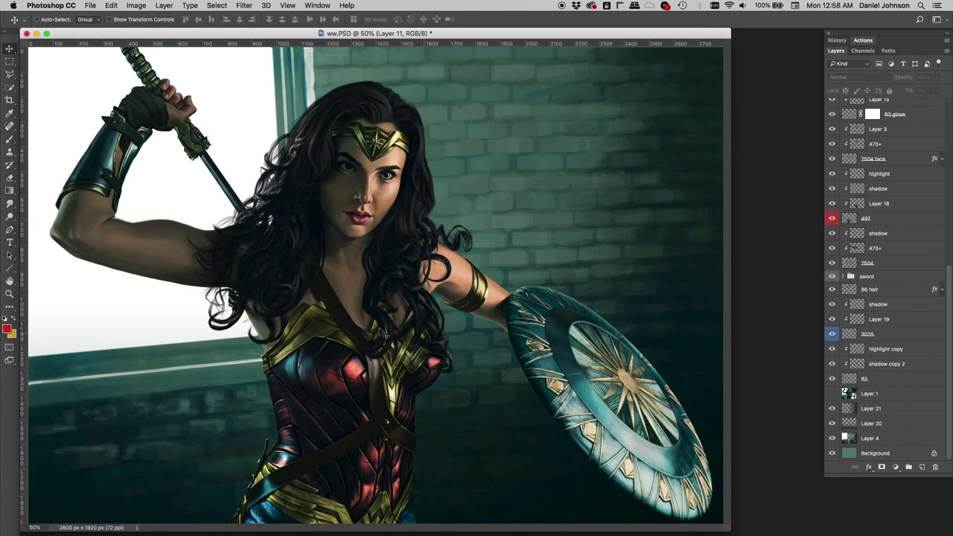
pyautogui.rightClick(121, 311)
pyautogui.click(153, 314)
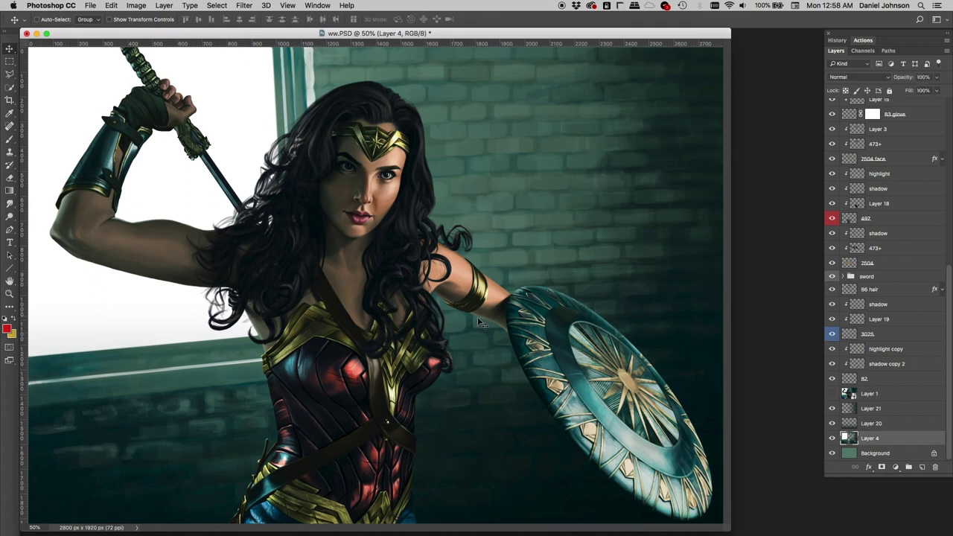
pyautogui.keyDown('super'); pyautogui.click(845, 439); pyautogui.keyUp('super')
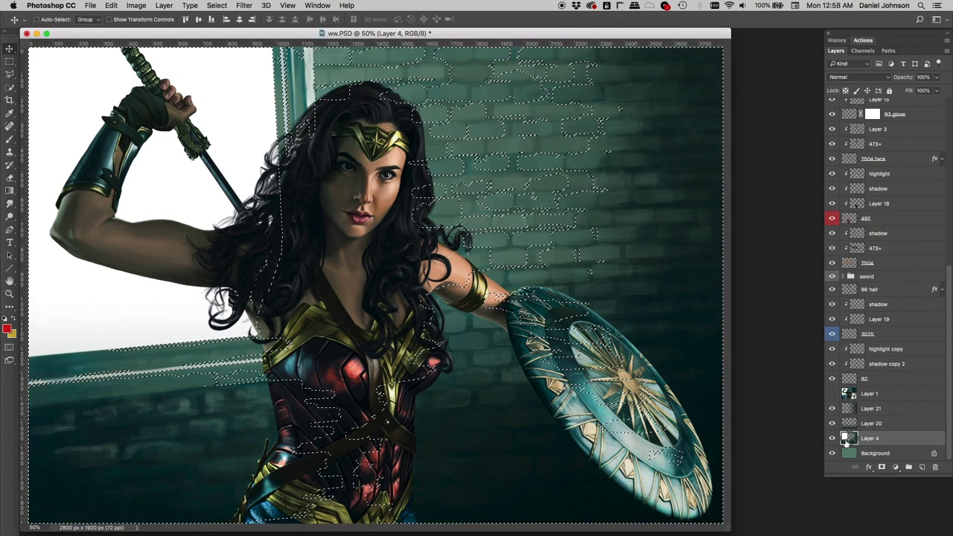
pyautogui.press('super+z')
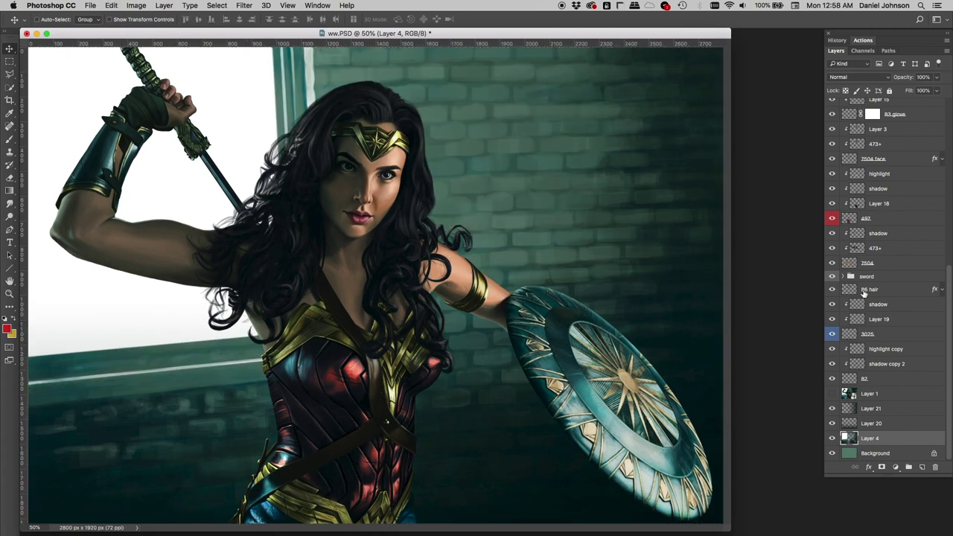
pyautogui.scroll(10, 863, 293)
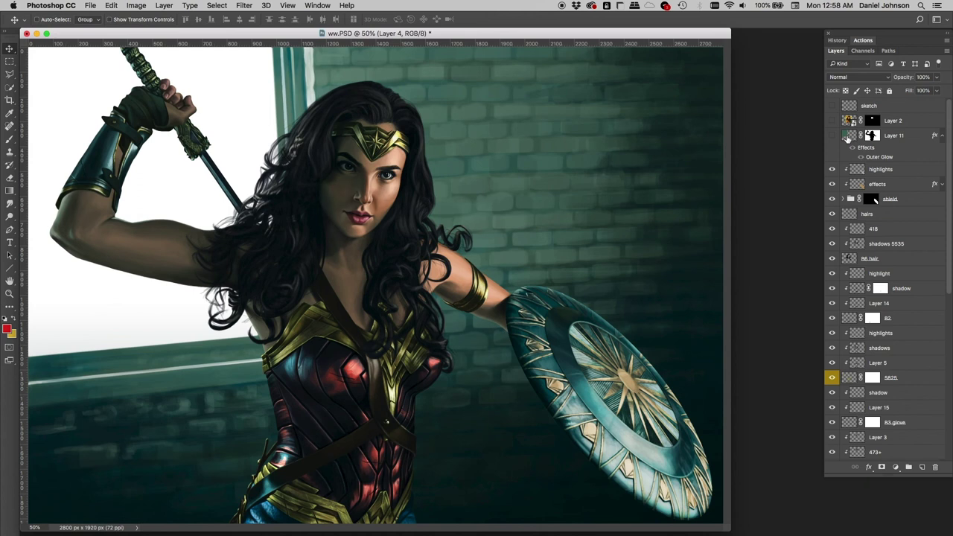
pyautogui.keyDown('super'); pyautogui.click(848, 138); pyautogui.keyUp('super')
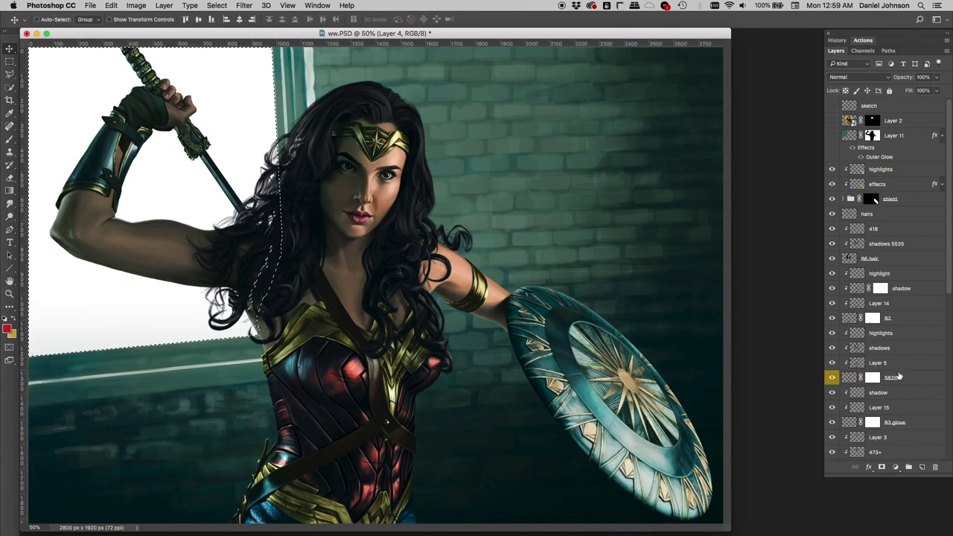
# Add Layer 22 above Layer 11, fill the selection with foreground red, then deselect
pyautogui.click(922, 468)
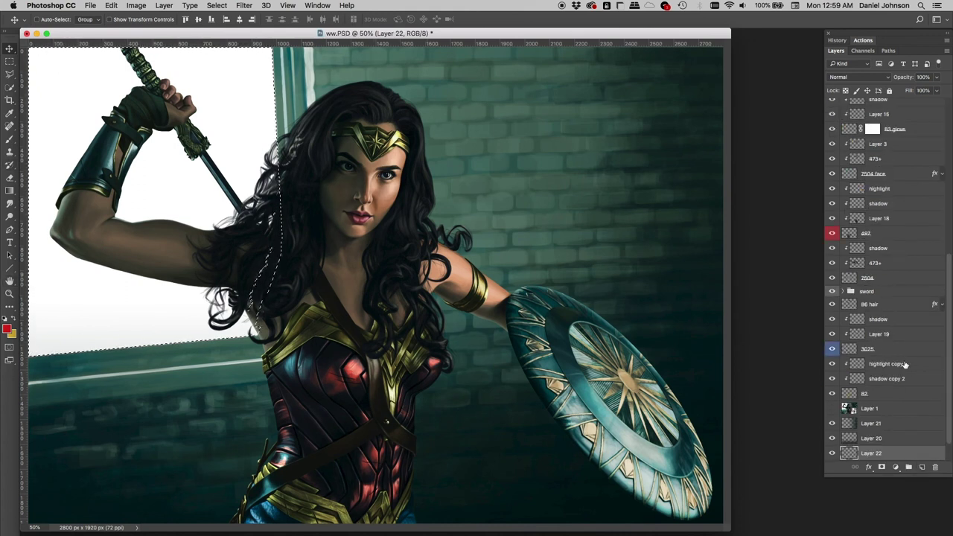
pyautogui.moveTo(899, 378); pyautogui.dragTo(871, 136)
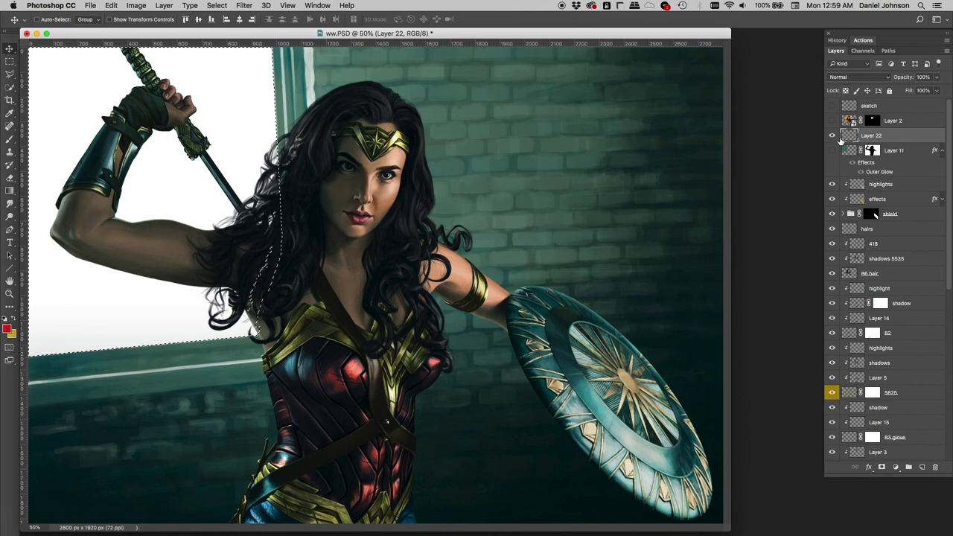
pyautogui.hotkey('alt', 'BackSpace')
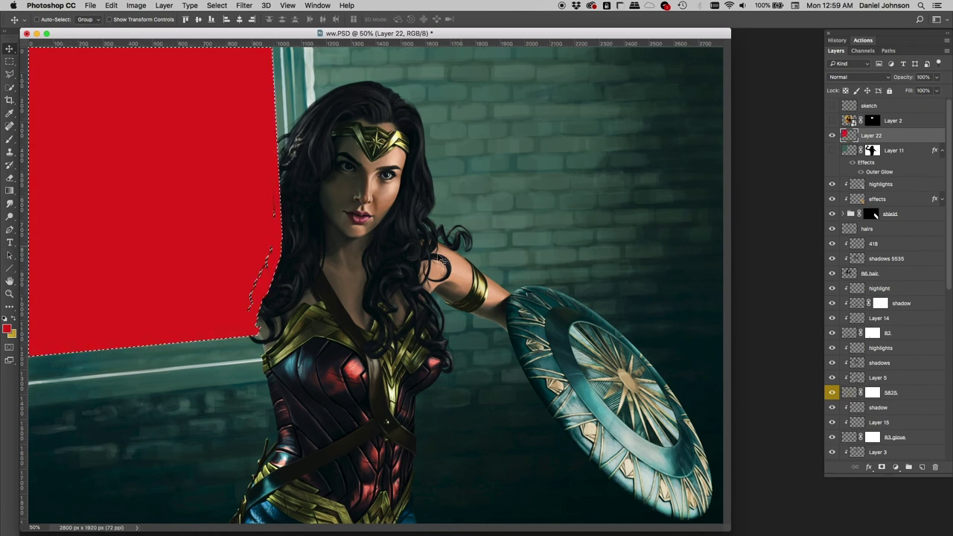
pyautogui.press('super+d')
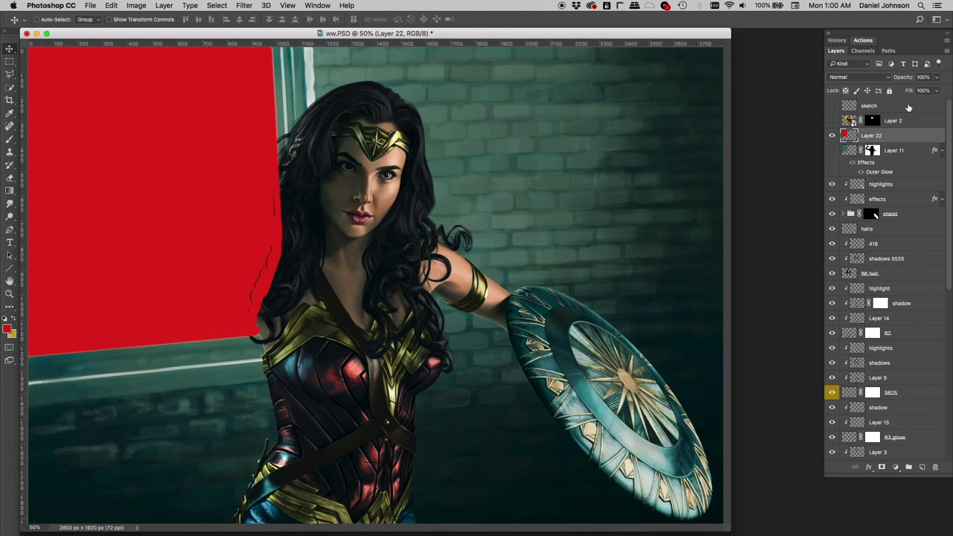
pyautogui.click(937, 78)
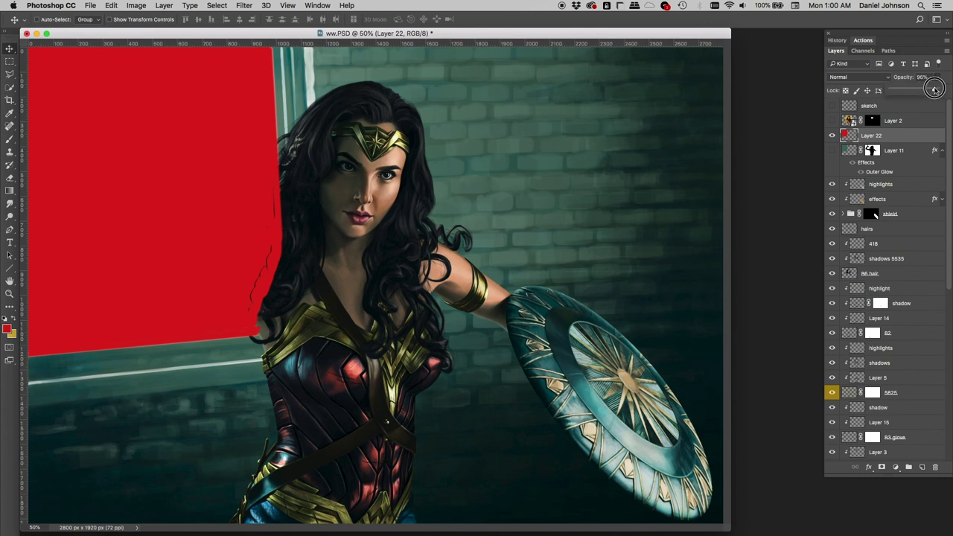
pyautogui.moveTo(937, 90); pyautogui.dragTo(930, 111)
pyautogui.click(933, 107)
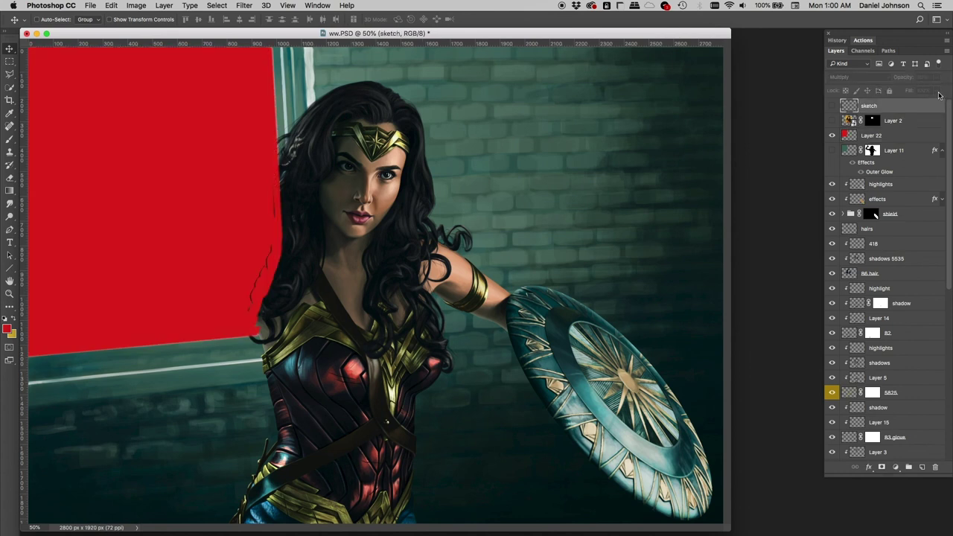
pyautogui.click(889, 134)
pyautogui.click(937, 90)
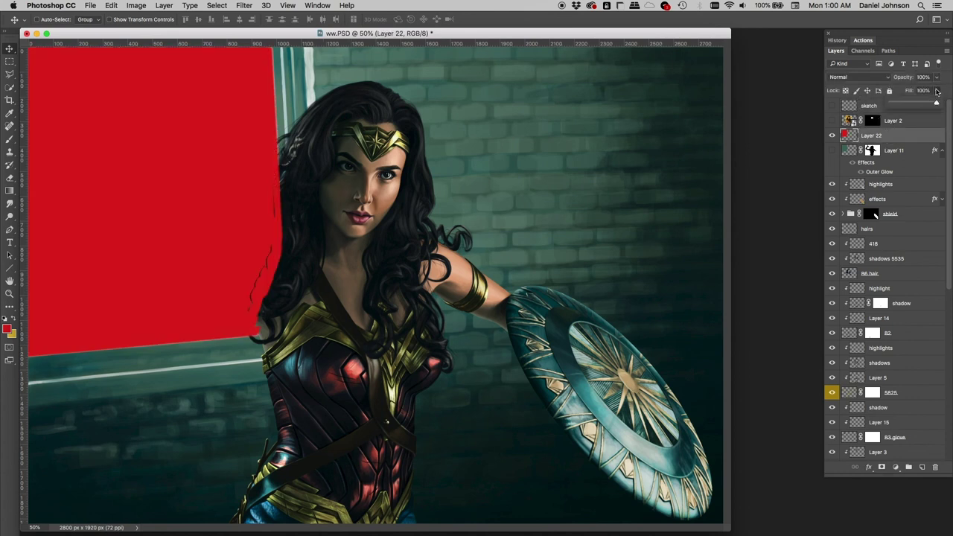
pyautogui.moveTo(937, 102)
pyautogui.mouseDown()
pyautogui.moveTo(891, 102)
pyautogui.moveTo(937, 103)
pyautogui.mouseUp()
pyautogui.click(901, 158)
pyautogui.click(832, 137)
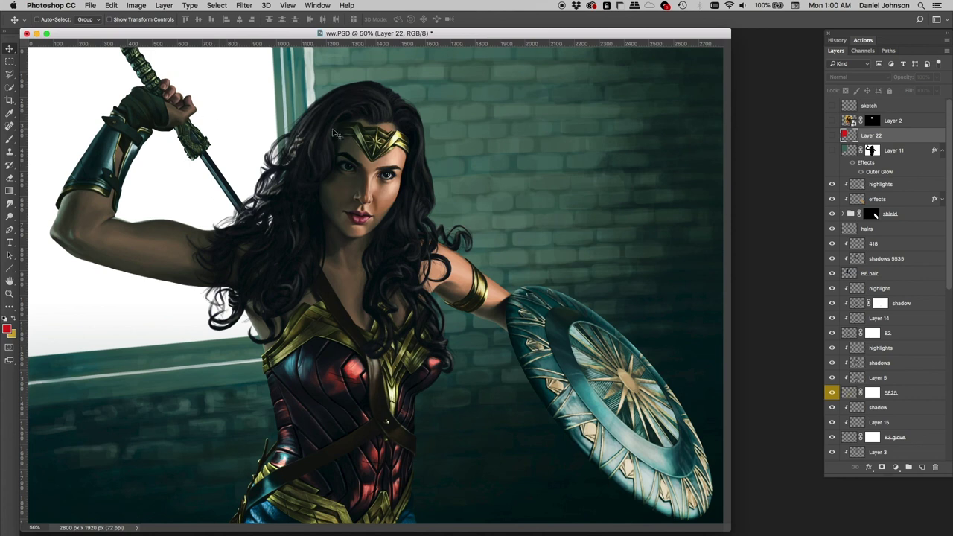
# Give Layer 22 a white Screen Outer Glow at 100% opacity and about 131 px size
pyautogui.click(833, 136)
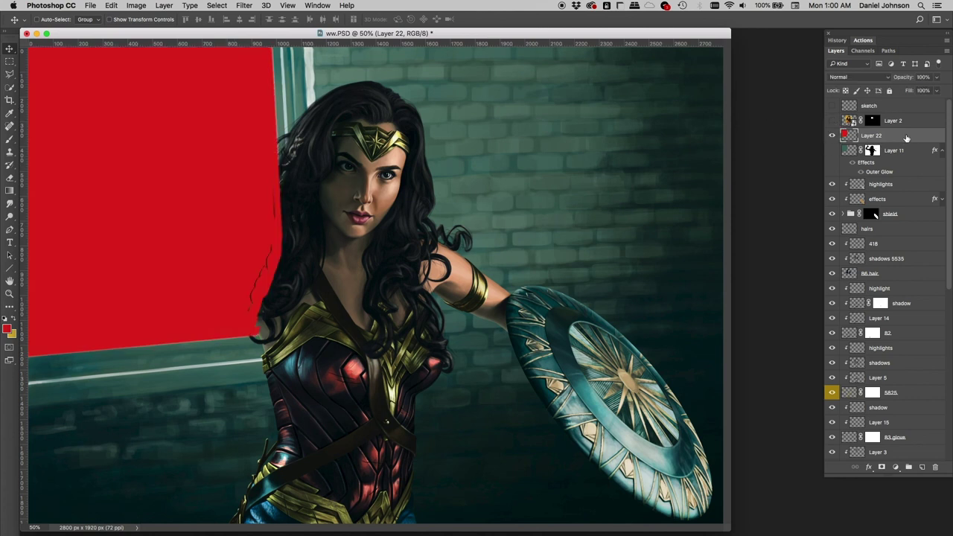
pyautogui.doubleClick(913, 140)
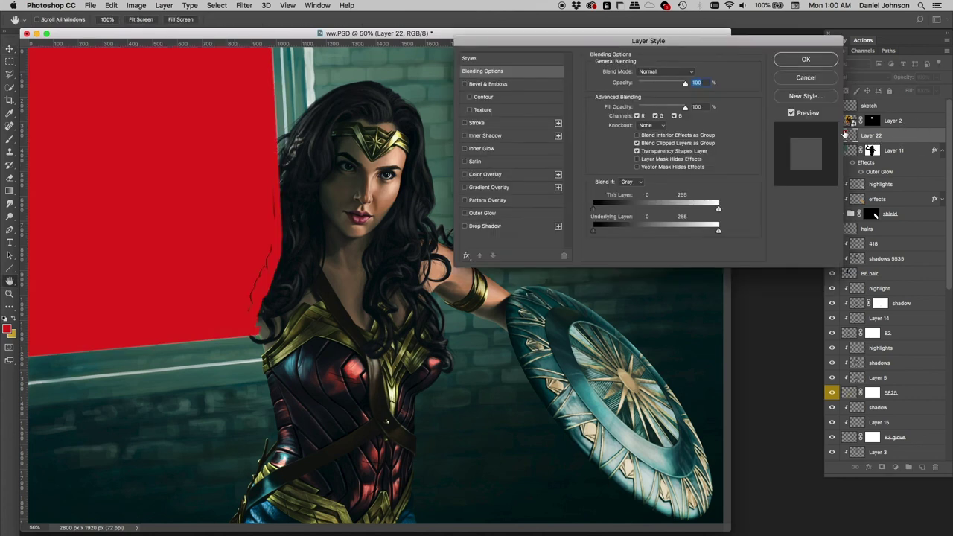
pyautogui.moveTo(690, 43); pyautogui.dragTo(620, 84)
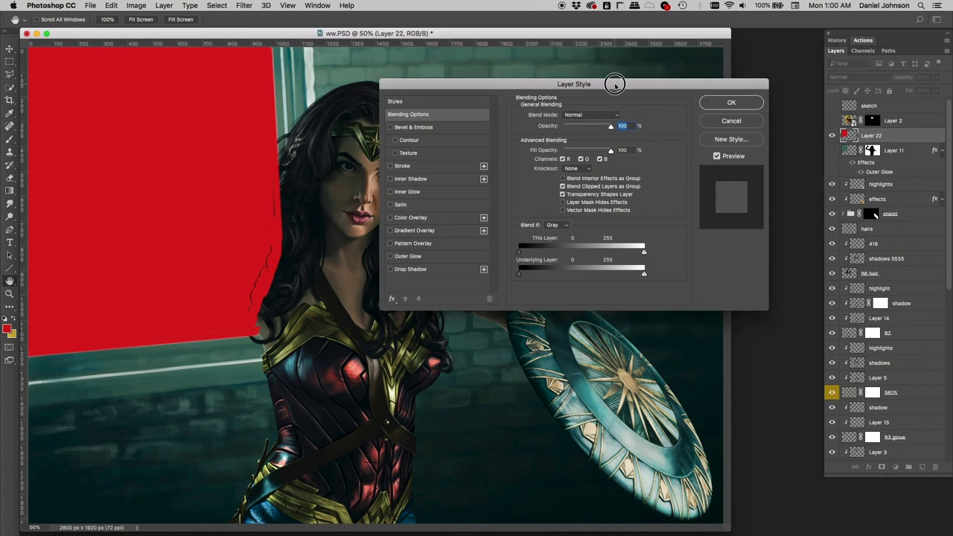
pyautogui.click(412, 254)
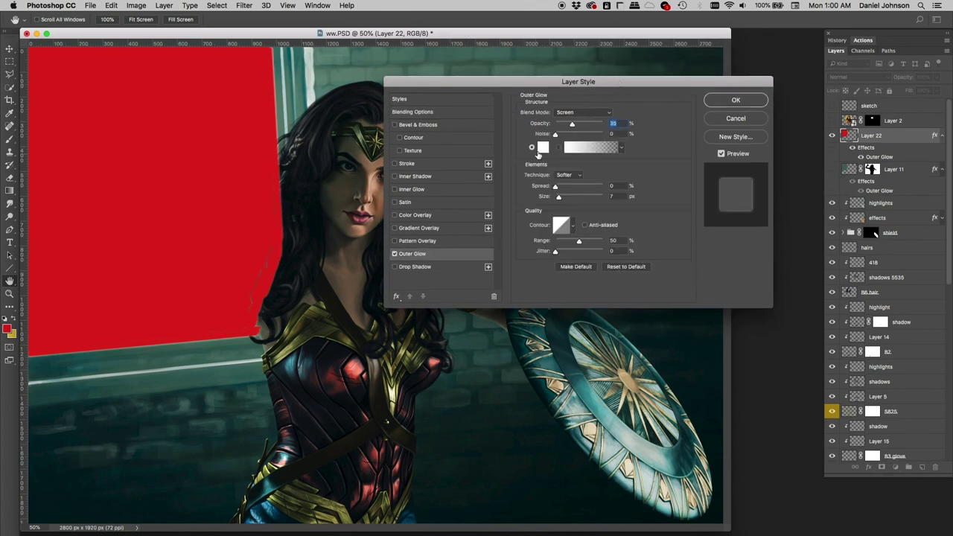
pyautogui.moveTo(574, 124); pyautogui.dragTo(603, 124)
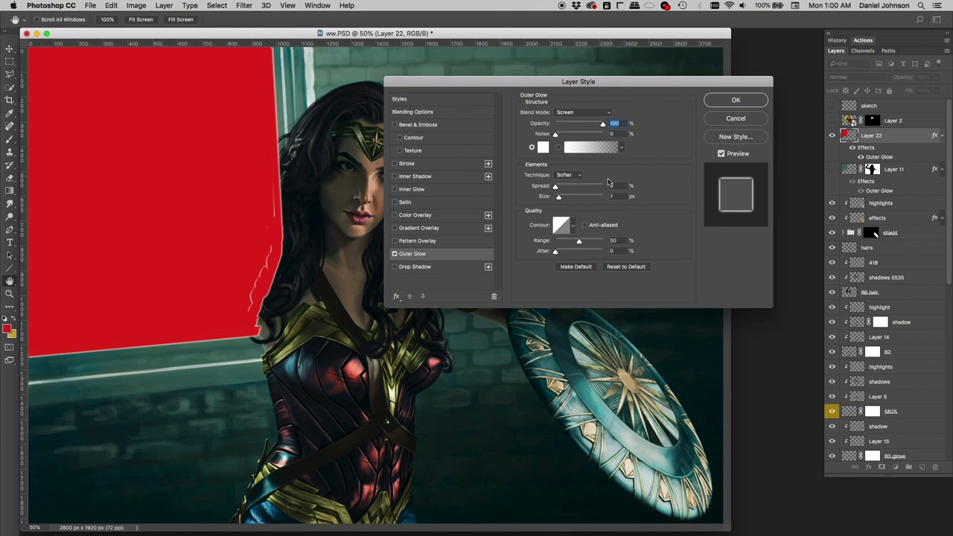
pyautogui.moveTo(559, 197); pyautogui.dragTo(582, 196)
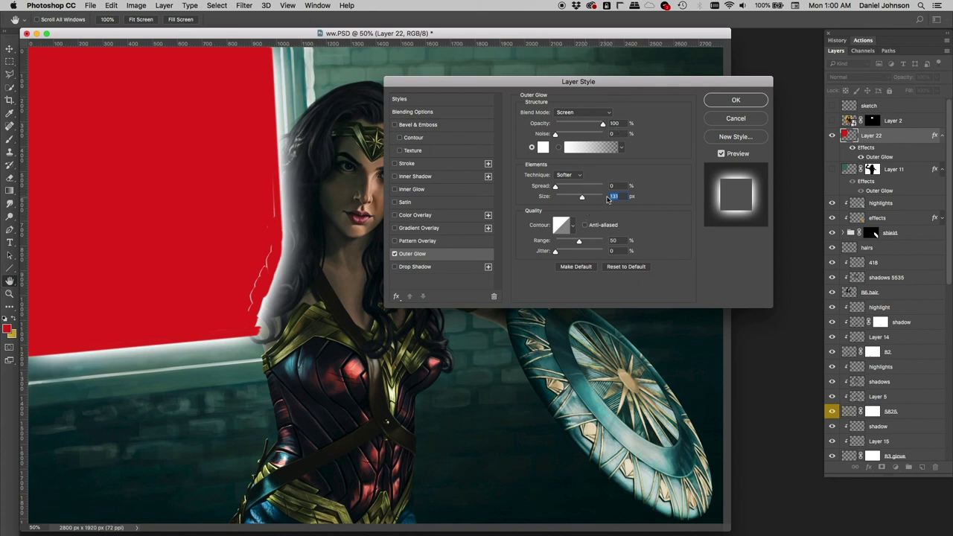
pyautogui.moveTo(583, 199); pyautogui.dragTo(583, 197)
# Apply the outer glow and test Layer 22's opacity at 67% before restoring 100%
pyautogui.click(715, 99)
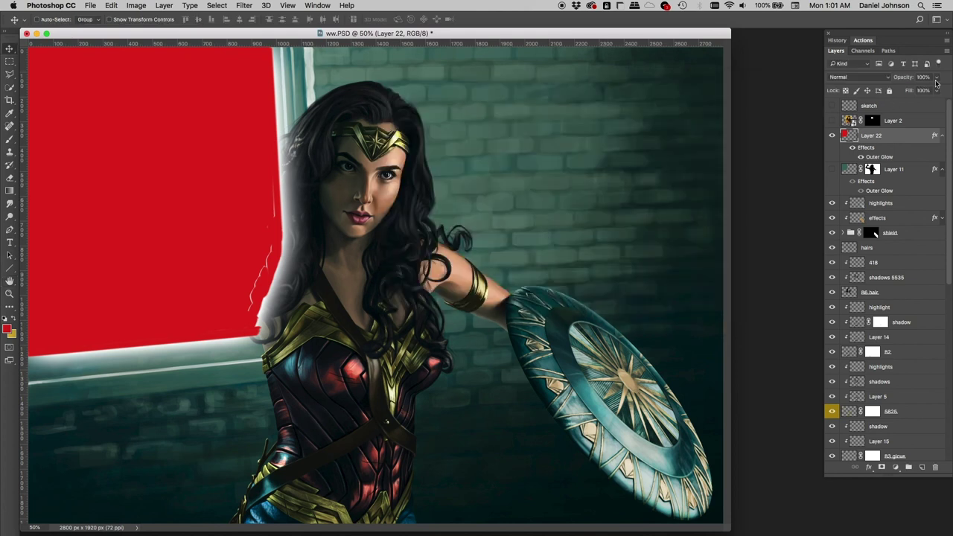
pyautogui.click(937, 79)
pyautogui.moveTo(938, 90)
pyautogui.mouseDown()
pyautogui.moveTo(908, 92)
pyautogui.moveTo(942, 90)
pyautogui.mouseUp()
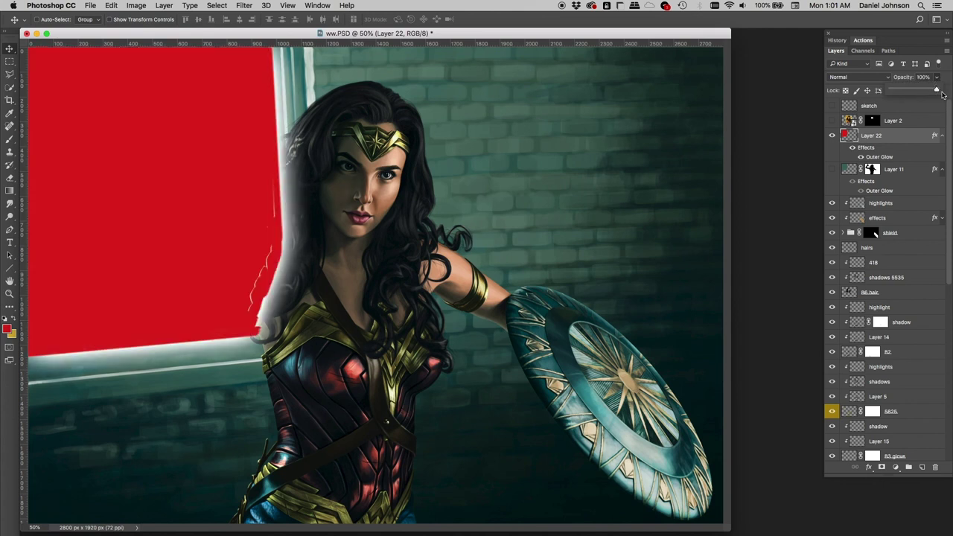
pyautogui.click(928, 107)
# Set Layer 22's fill to 0% and toggle its visibility to compare the glow
pyautogui.click(909, 139)
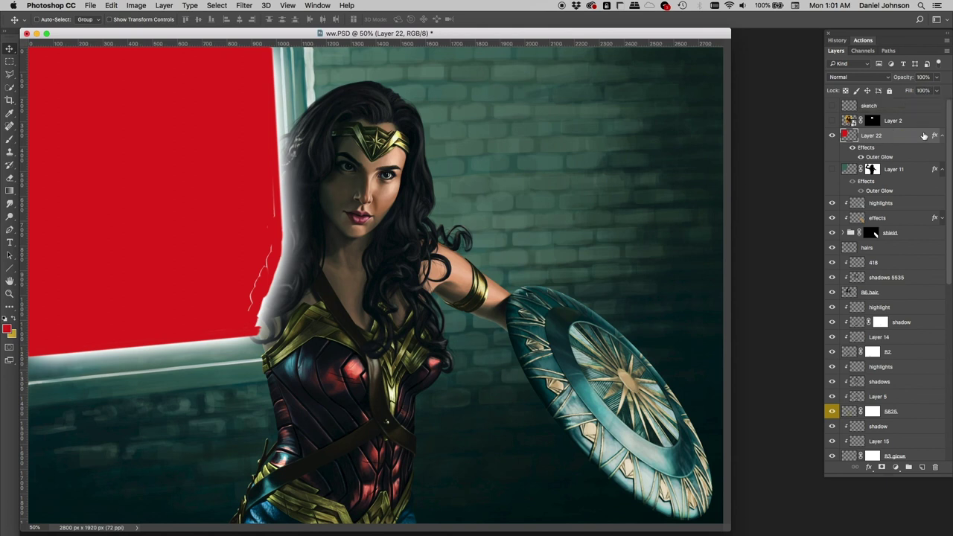
pyautogui.click(937, 92)
pyautogui.click(938, 104)
pyautogui.moveTo(938, 105); pyautogui.dragTo(849, 120)
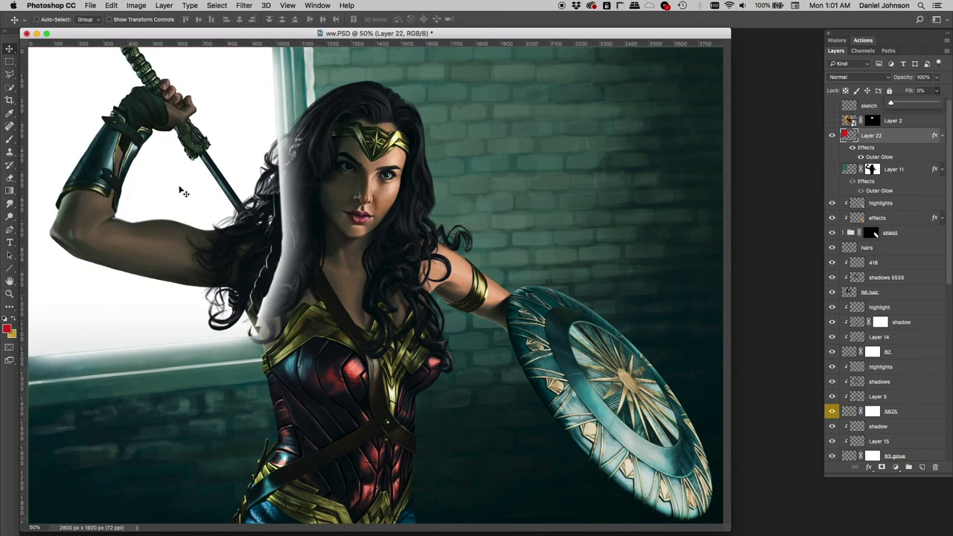
pyautogui.click(833, 137)
pyautogui.click(833, 137)
pyautogui.click(833, 137)
pyautogui.click(833, 137)
pyautogui.click(833, 137)
pyautogui.click(833, 137)
pyautogui.click(833, 137)
pyautogui.click(832, 137)
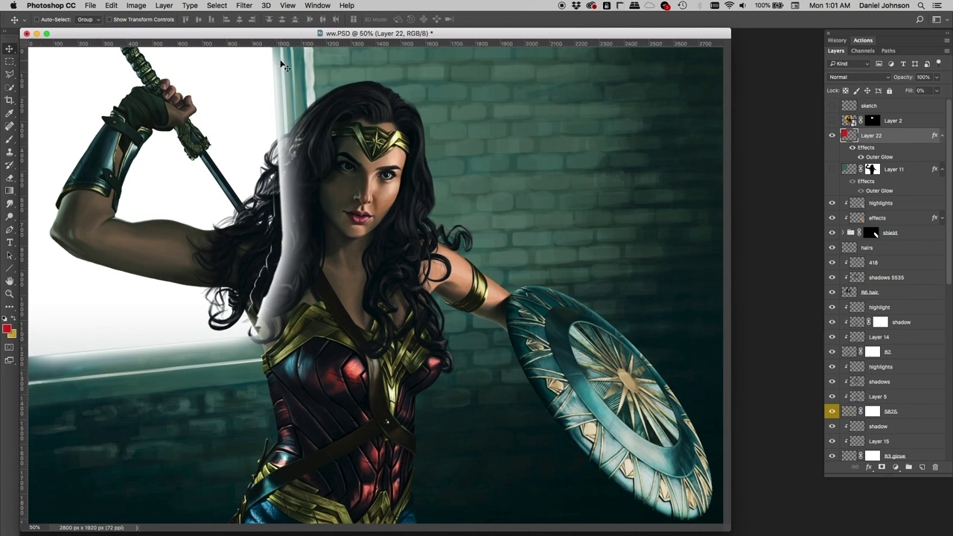
pyautogui.click(832, 136)
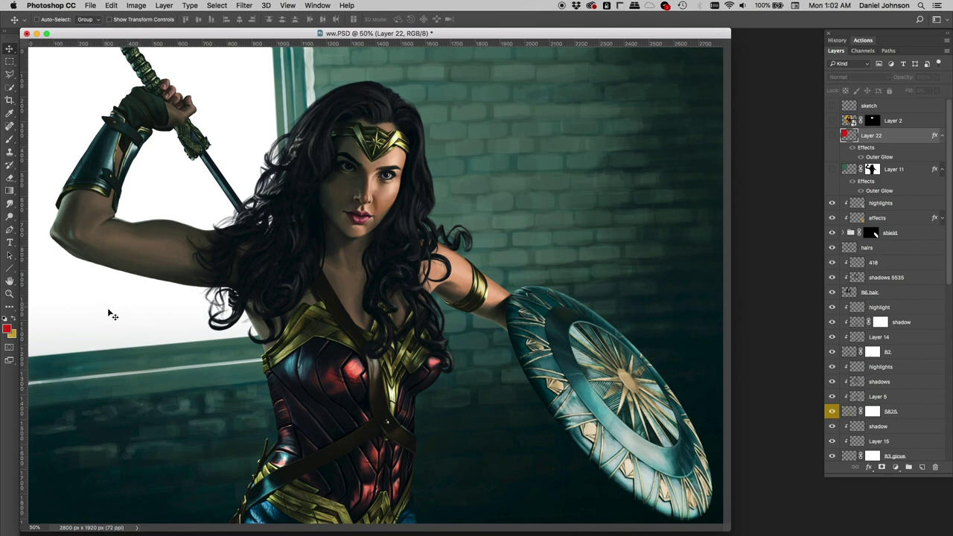
pyautogui.click(834, 137)
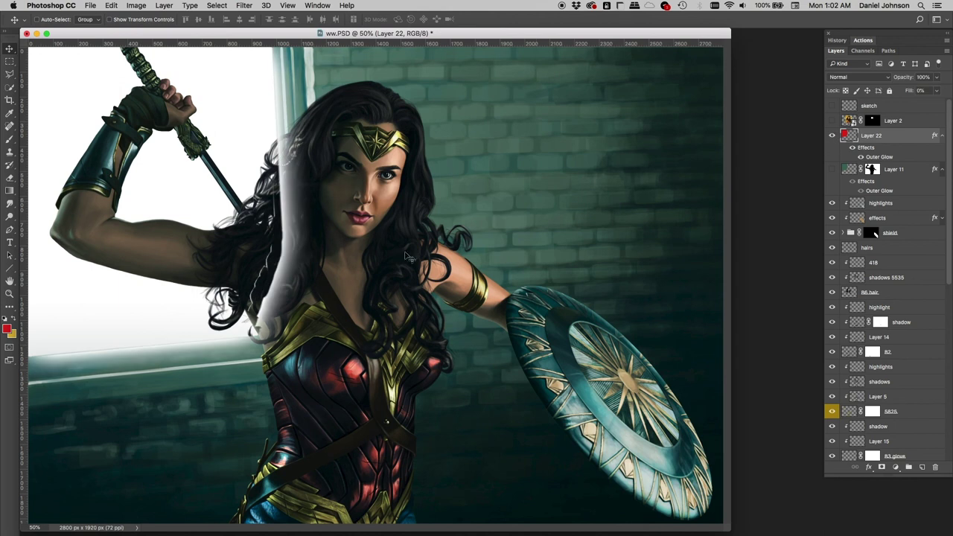
# Add a white layer mask to Layer 22 from the Layers panel
pyautogui.click(881, 467)
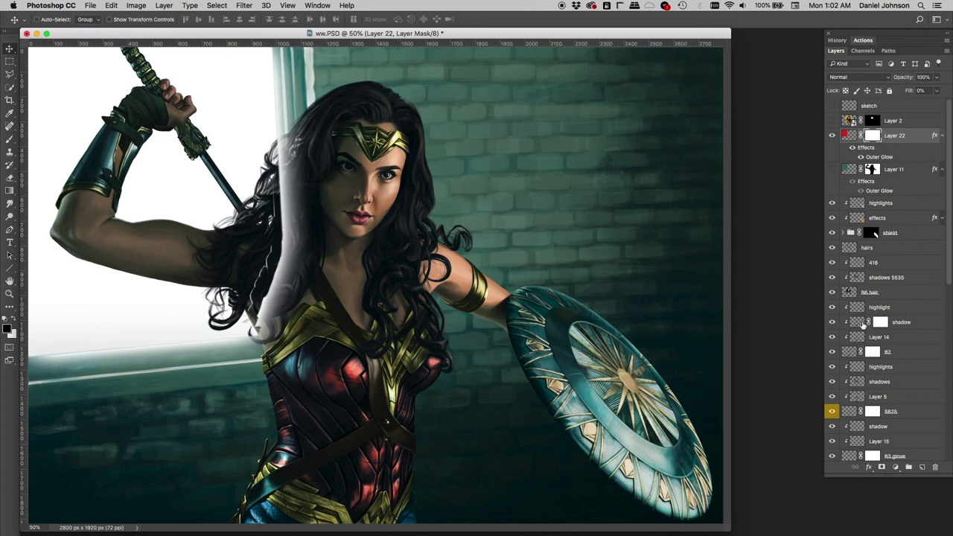
pyautogui.moveTo(948, 223); pyautogui.dragTo(948, 440)
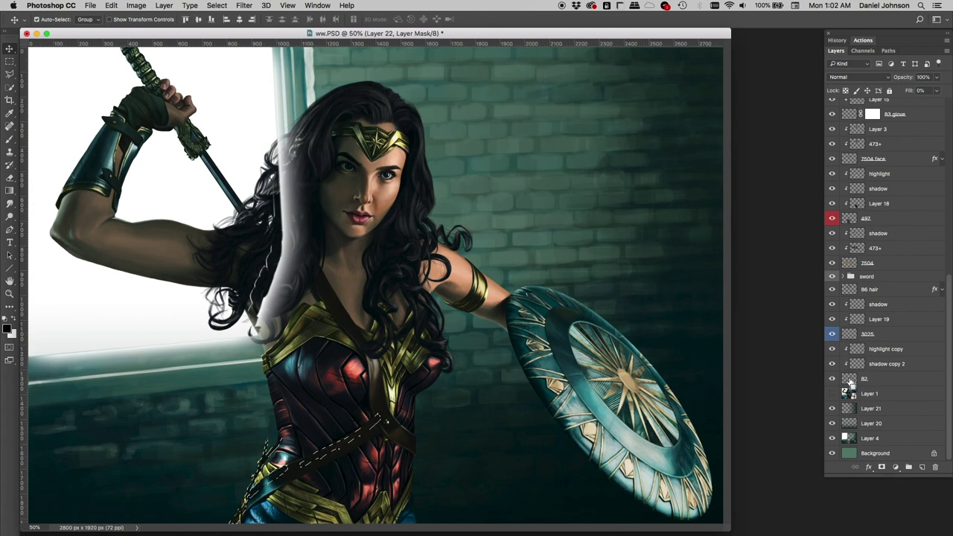
# Pick layer 7504 under the arm and load its pixels as the selection
pyautogui.press('super+z')
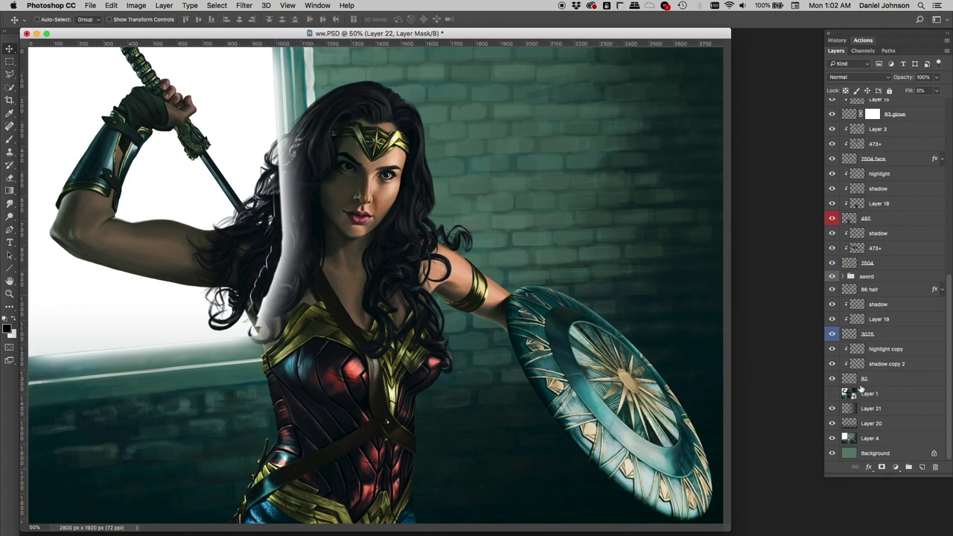
pyautogui.scroll(3, 854, 365)
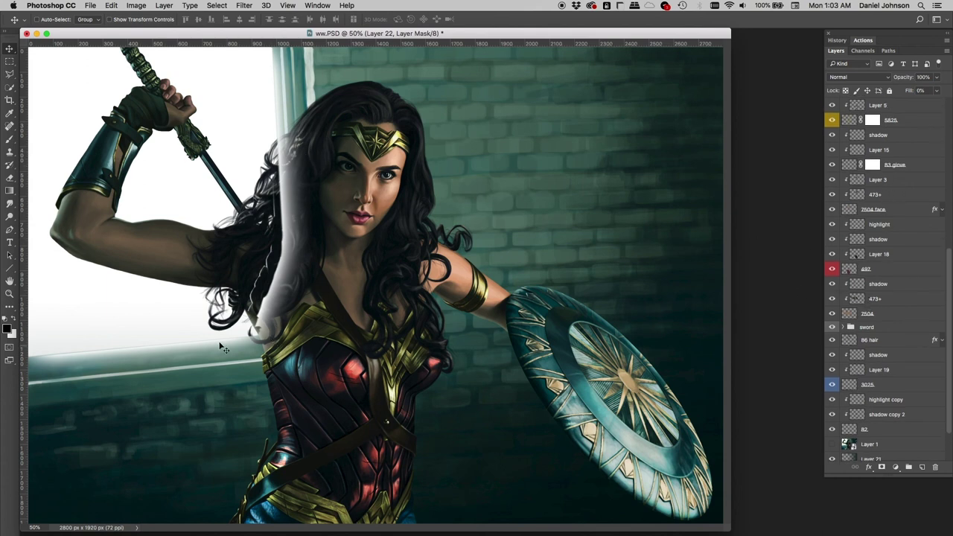
pyautogui.rightClick(149, 246)
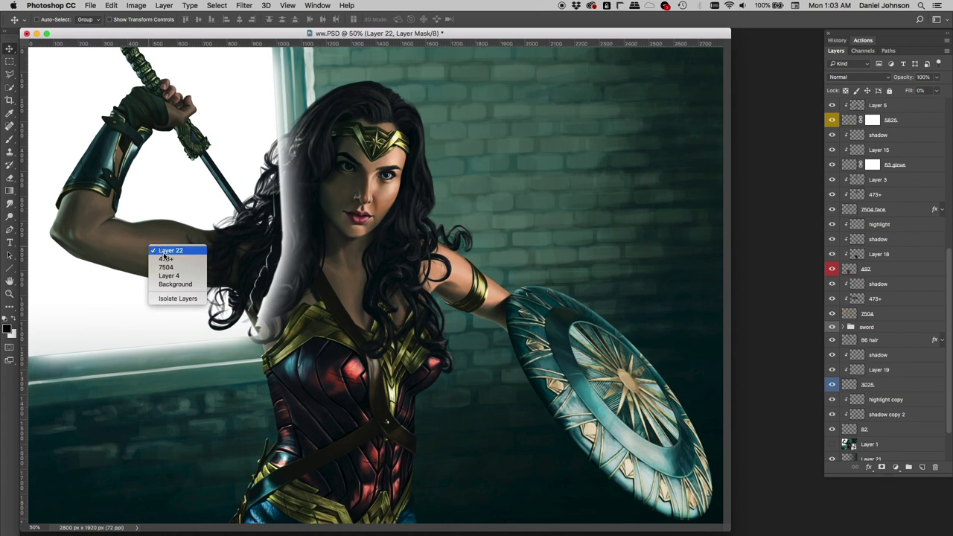
pyautogui.click(166, 267)
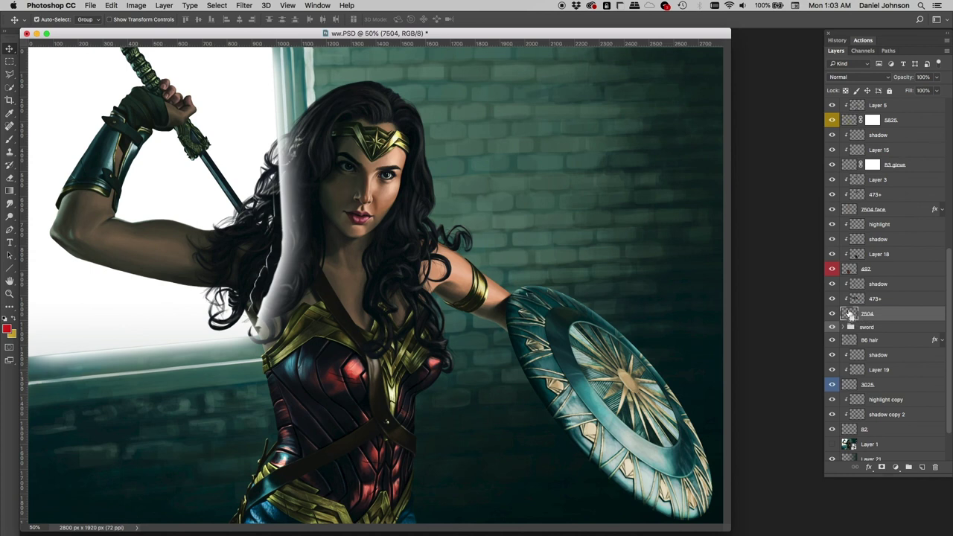
pyautogui.keyDown('super'); pyautogui.click(851, 316); pyautogui.keyUp('super')
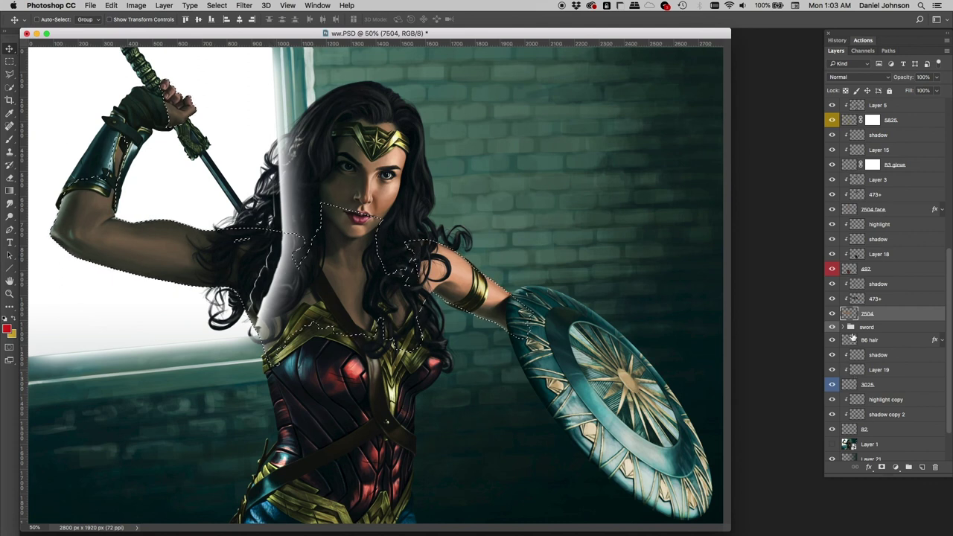
# Add layer 5825's pixels, covering the tiara and torso, to the selection
pyautogui.scroll(1, 853, 337)
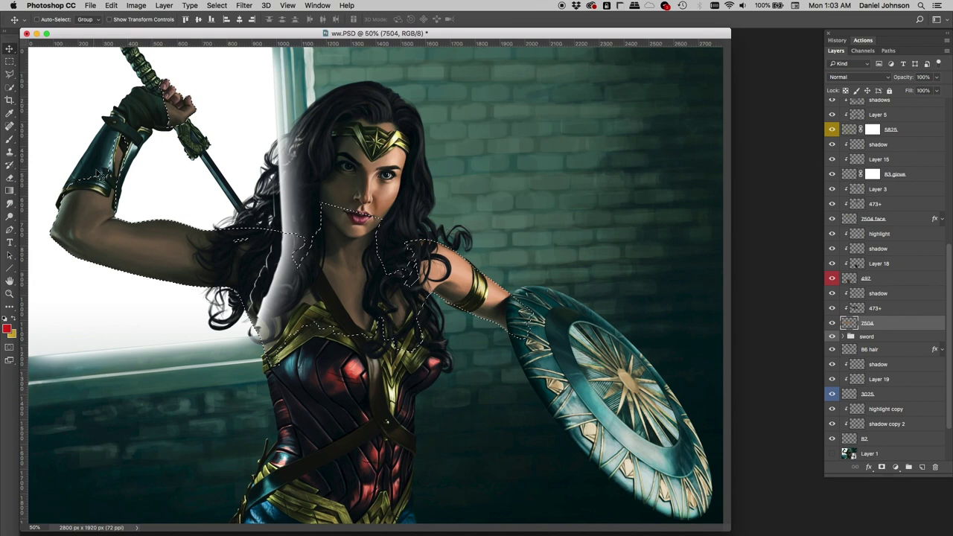
pyautogui.scroll(4, 863, 331)
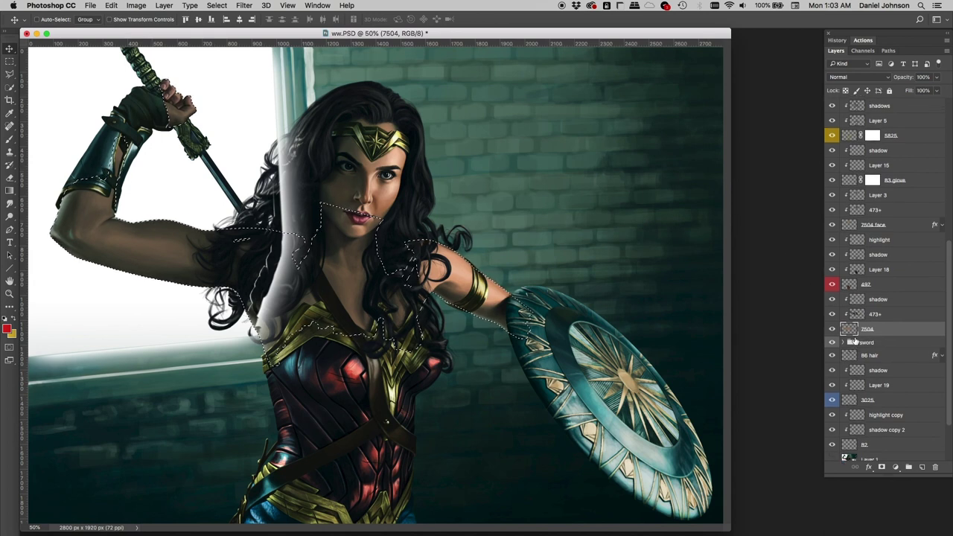
pyautogui.scroll(2, 854, 335)
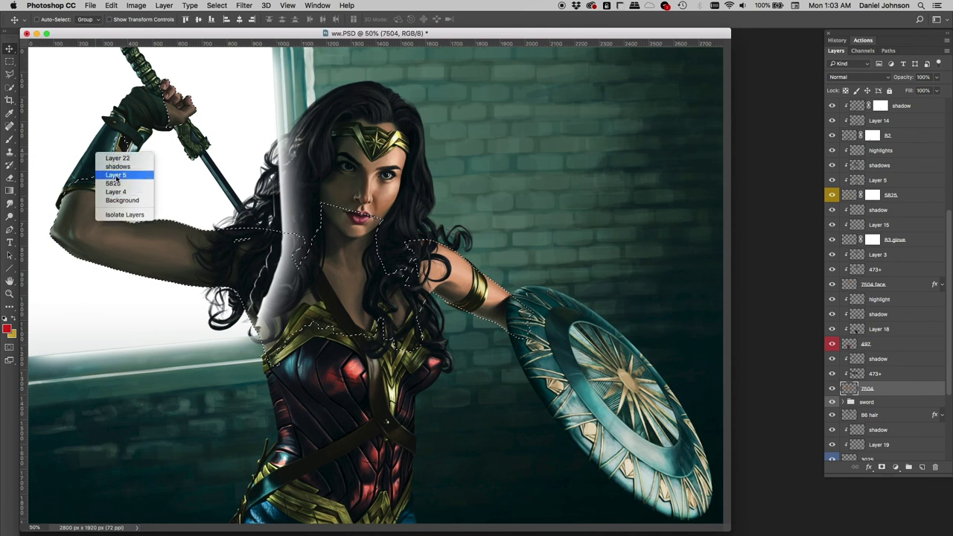
pyautogui.click(117, 176)
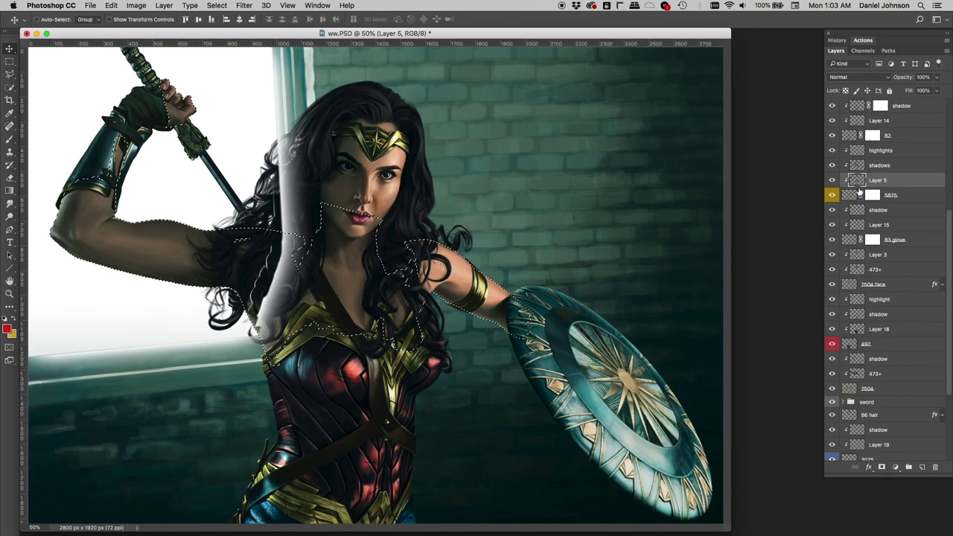
pyautogui.click(853, 197)
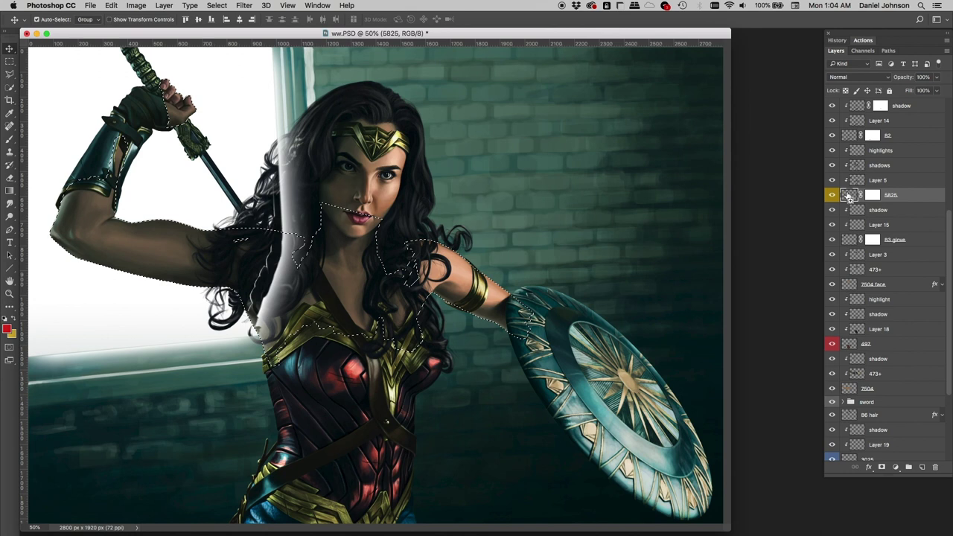
pyautogui.keyDown('shift'); pyautogui.keyDown('super'); pyautogui.click(850, 196); pyautogui.keyUp('super'); pyautogui.keyUp('shift')
# Add the B3 glove layer's pixels to the selection and make layer B2 active
pyautogui.rightClick(140, 107)
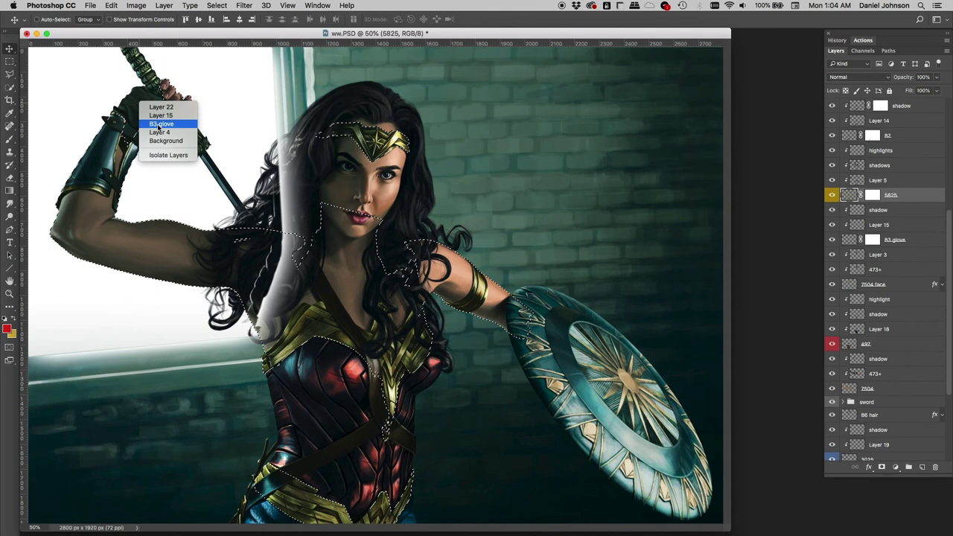
pyautogui.click(160, 123)
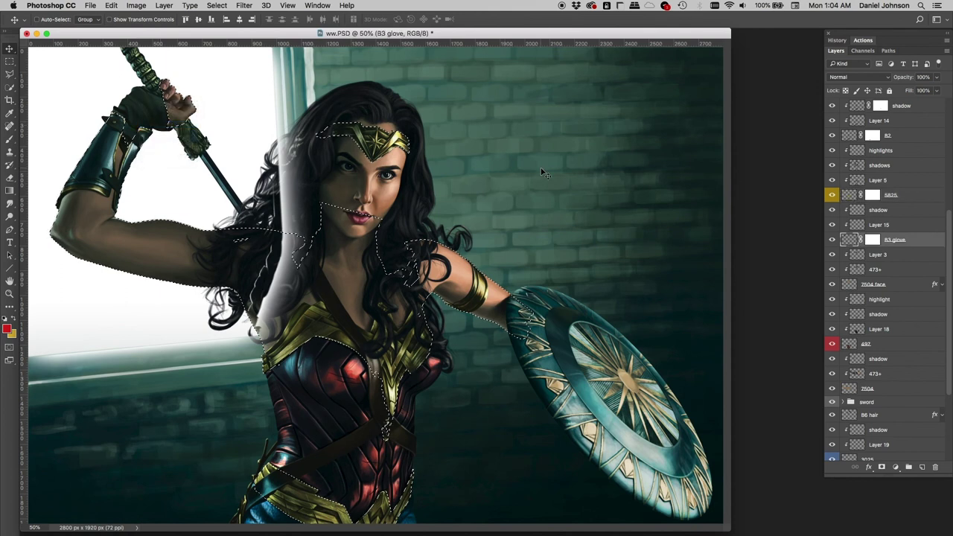
pyautogui.keyDown('shift'); pyautogui.keyDown('super'); pyautogui.click(848, 241); pyautogui.keyUp('super'); pyautogui.keyUp('shift')
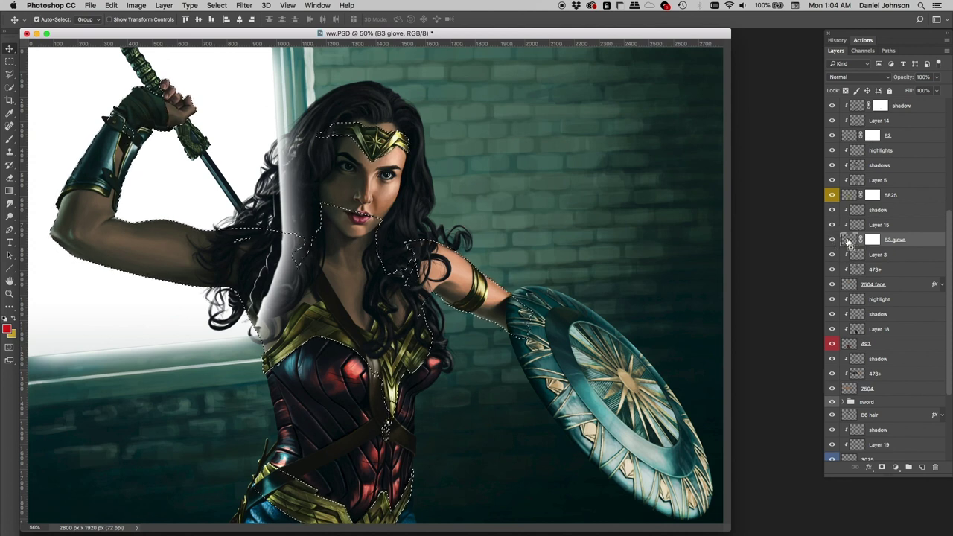
pyautogui.rightClick(106, 120)
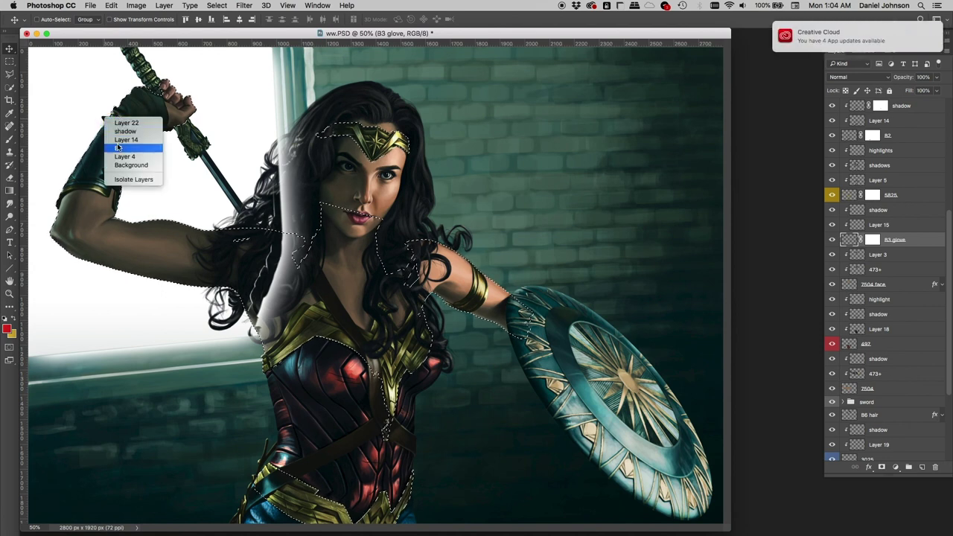
pyautogui.click(120, 149)
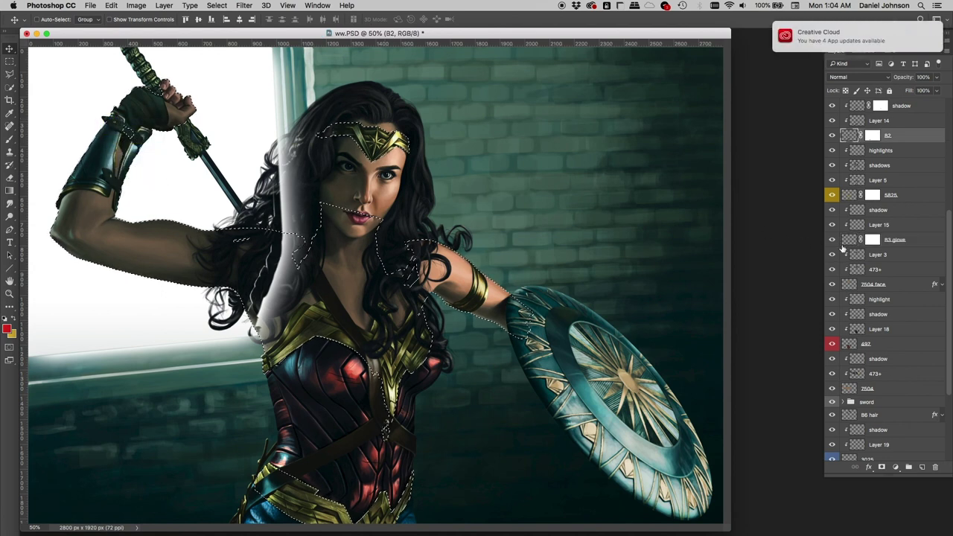
# Add layer B2's corset and belt to the selection and make the sword group active
pyautogui.keyDown('shift'); pyautogui.keyDown('super'); pyautogui.click(850, 137); pyautogui.keyUp('super'); pyautogui.keyUp('shift')
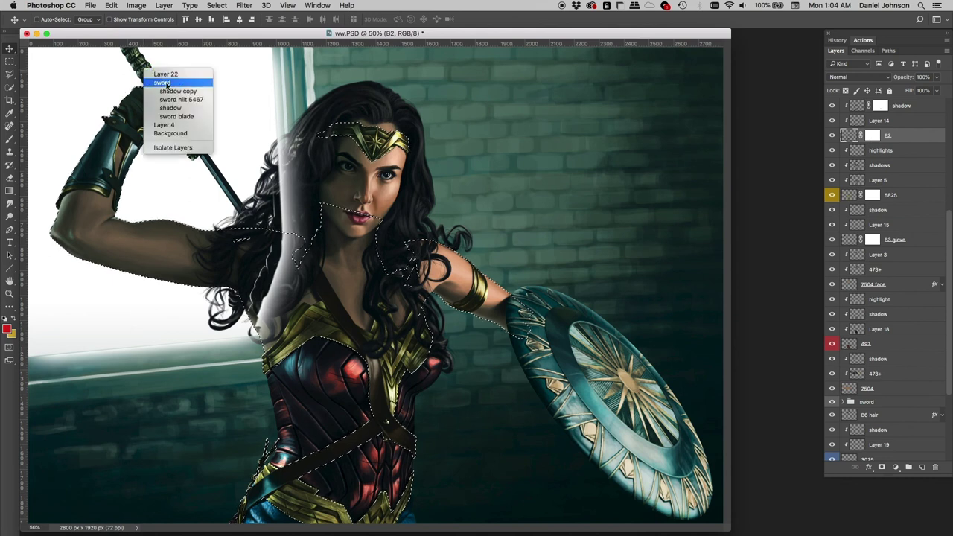
pyautogui.click(162, 84)
pyautogui.scroll(-3, 857, 402)
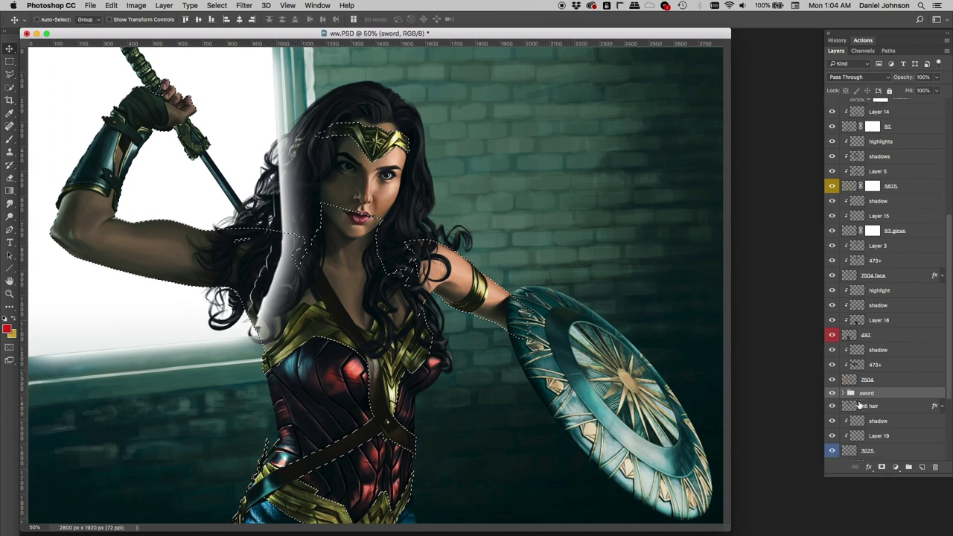
pyautogui.scroll(-2, 856, 400)
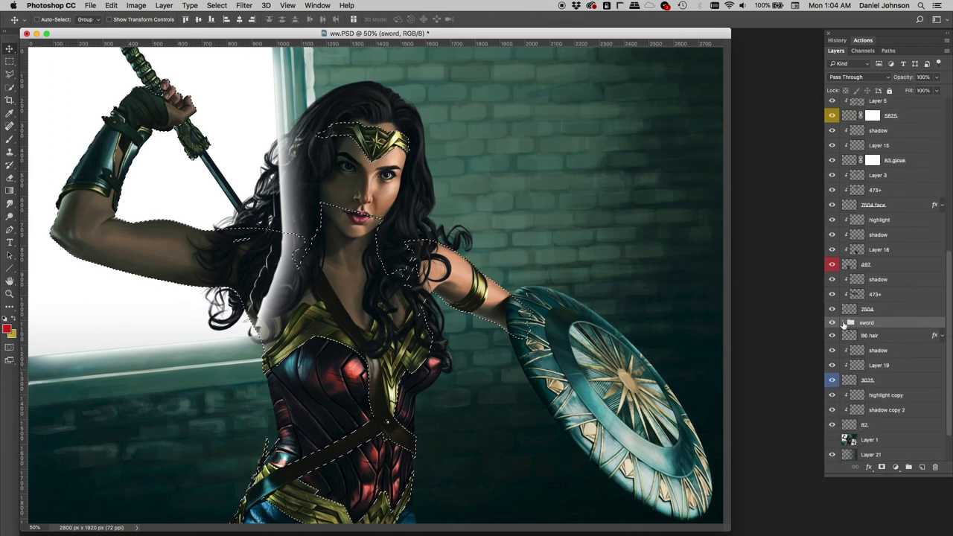
# Expand the sword group to inspect its layers, then collapse it again
pyautogui.click(842, 323)
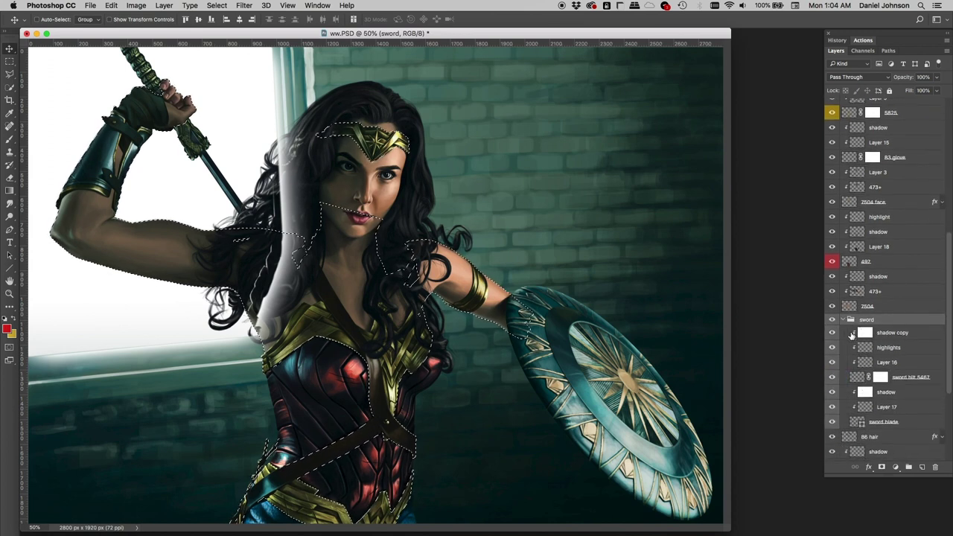
pyautogui.scroll(-2, 868, 343)
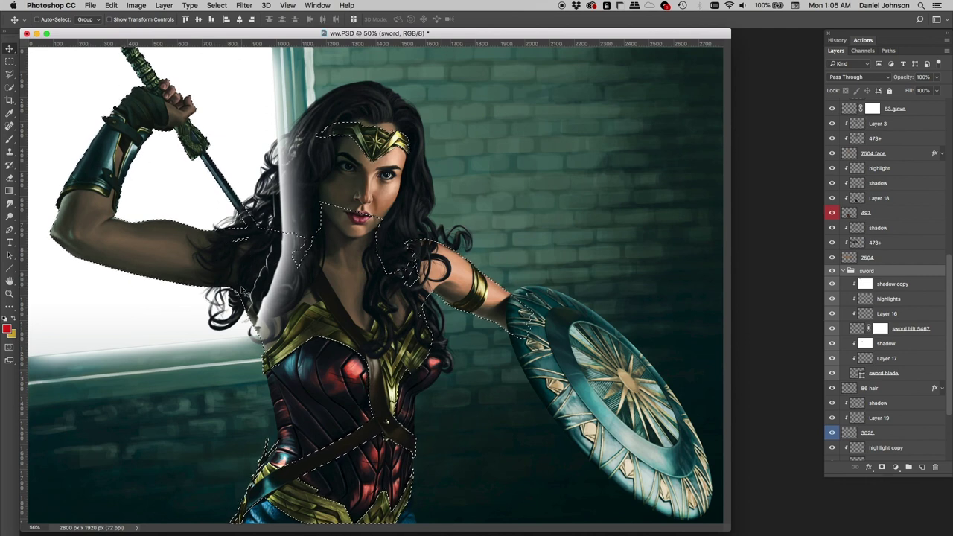
pyautogui.click(845, 273)
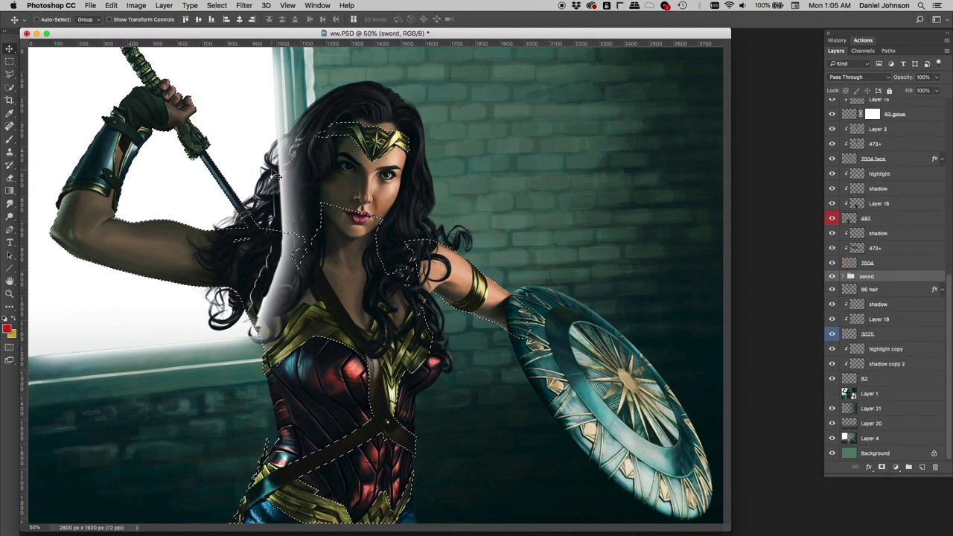
pyautogui.scroll(10, 897, 248)
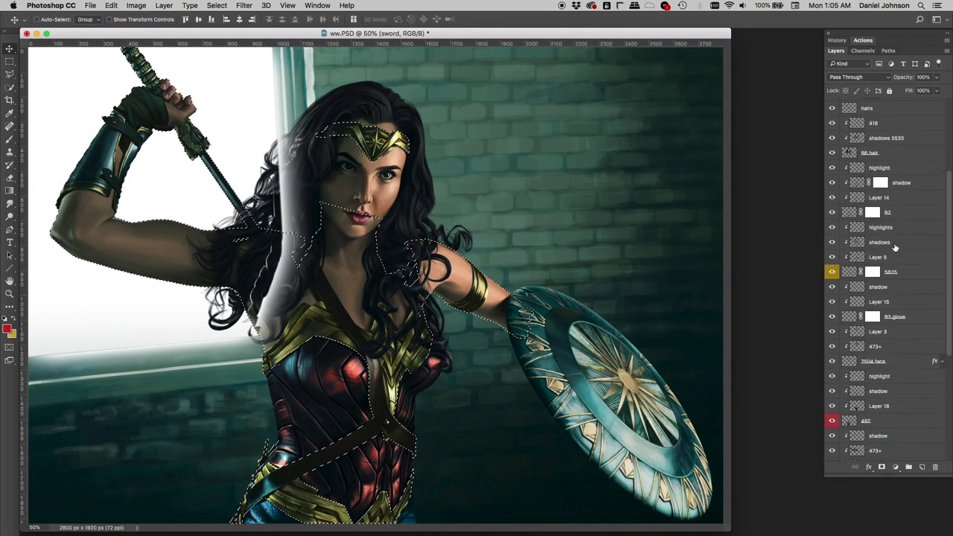
pyautogui.scroll(-2, 896, 247)
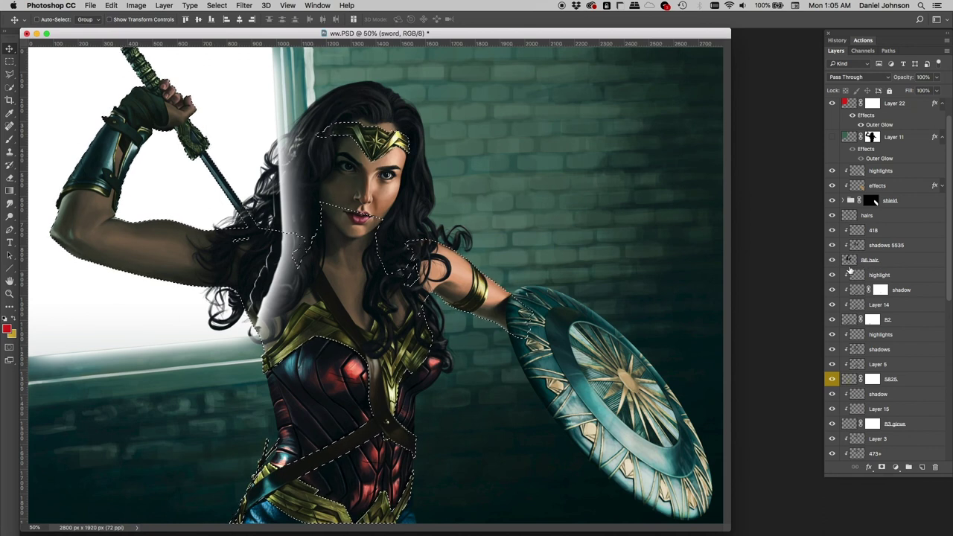
# Add the hair layer's outline to the selection and zoom to 100% on the face and arm
pyautogui.keyDown('shift'); pyautogui.keyDown('super'); pyautogui.click(849, 262); pyautogui.keyUp('super'); pyautogui.keyUp('shift')
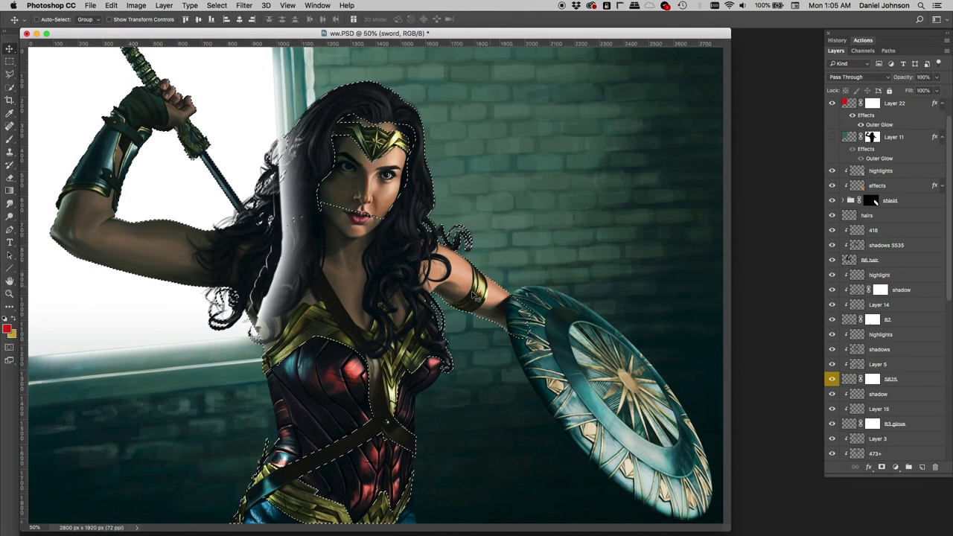
pyautogui.press('super+h')
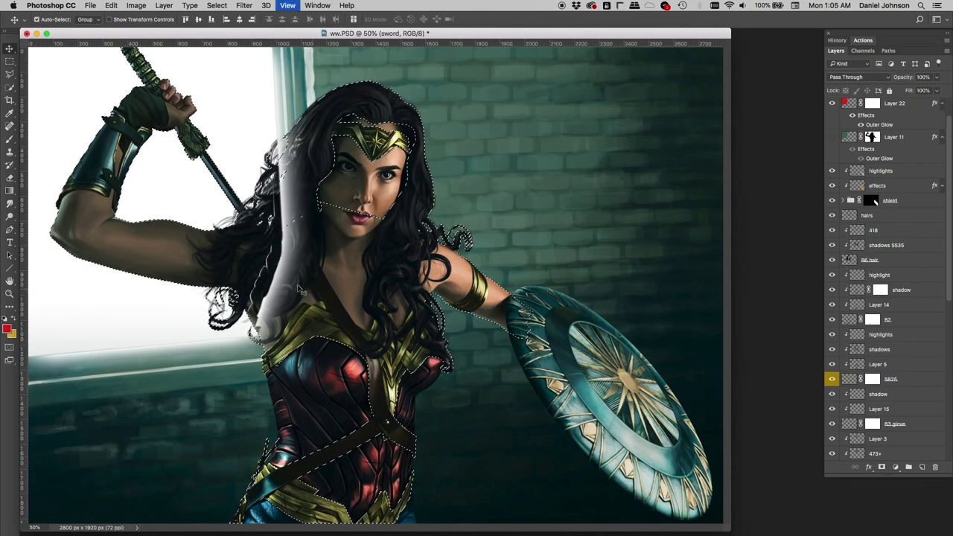
pyautogui.press('super+1')
pyautogui.hscroll(-10, 187, 237)
pyautogui.scroll(5, 186, 237)
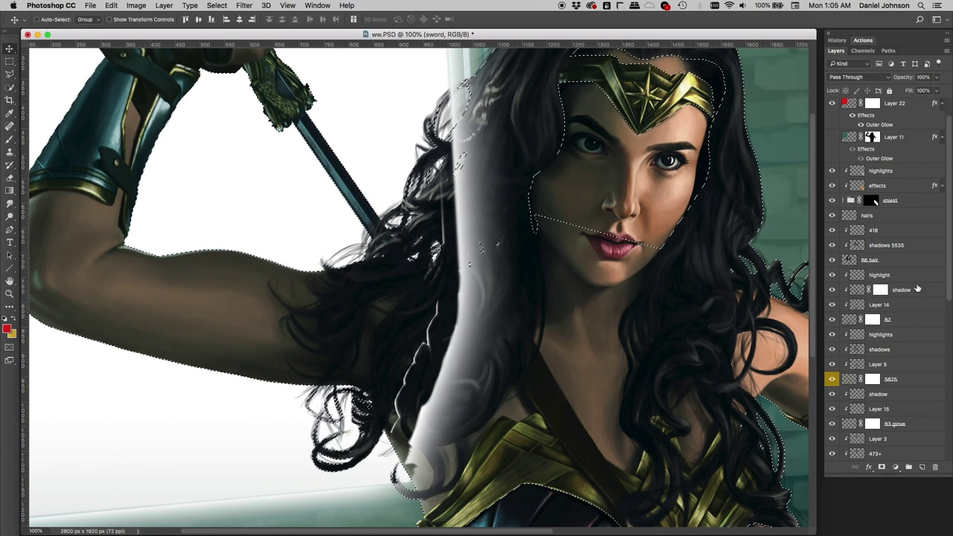
pyautogui.scroll(2, 894, 212)
# Target Layer 22's mask and fill the figure selection on it with the foreground colour
pyautogui.click(874, 136)
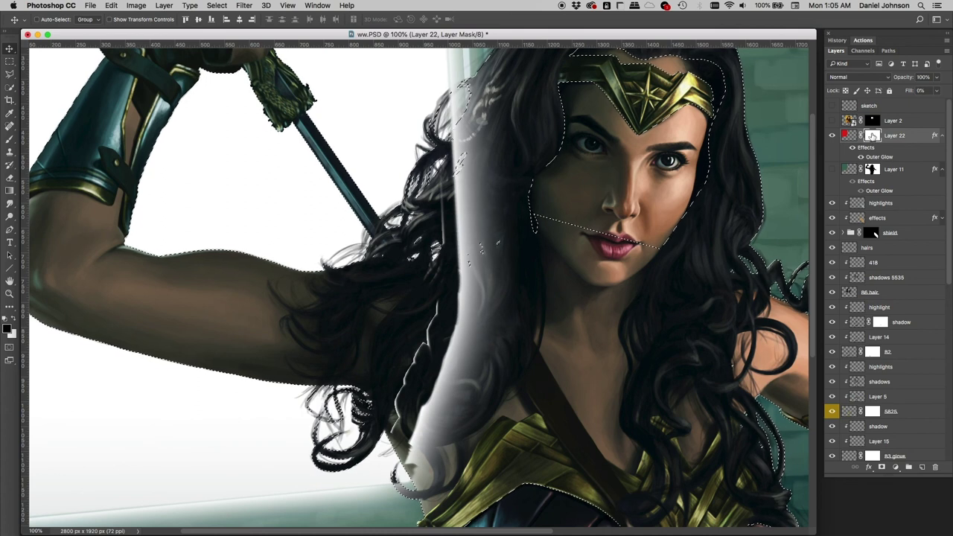
pyautogui.click(848, 136)
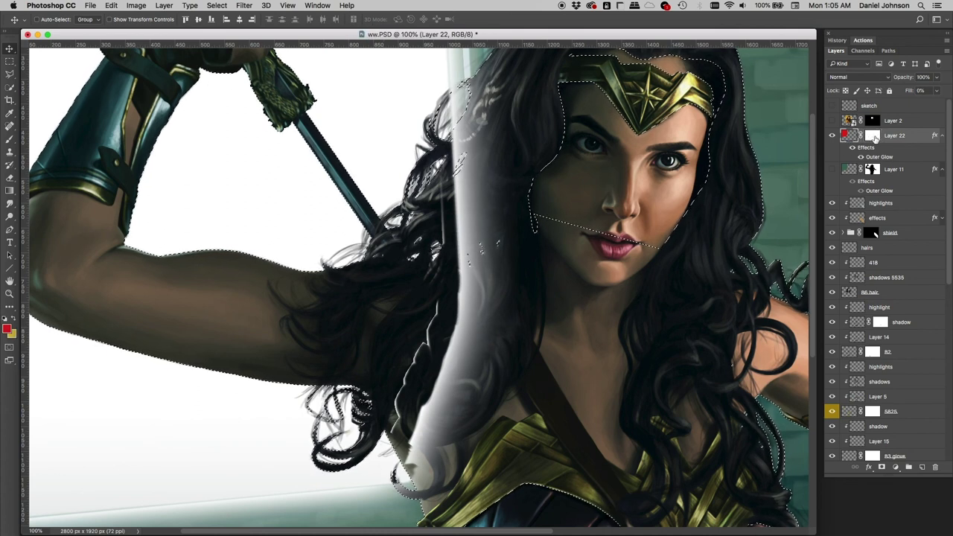
pyautogui.click(874, 137)
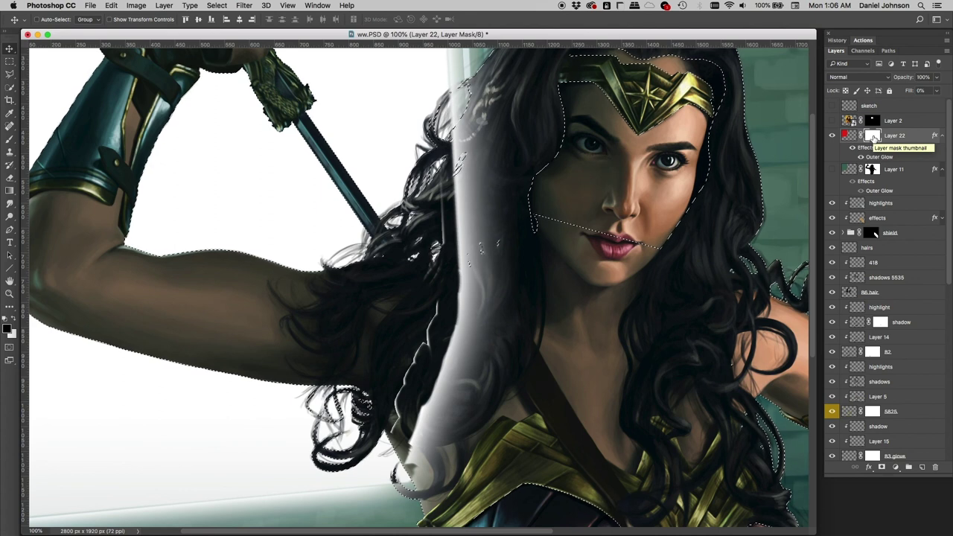
pyautogui.hotkey('alt', 'BackSpace')
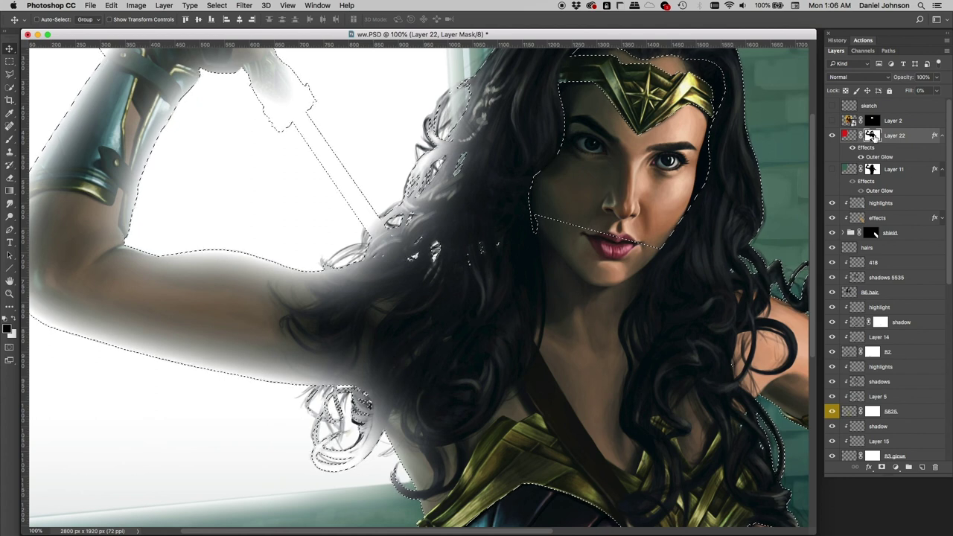
# Toggle Layer 22's mask view on, off and on again, then survey the whole silhouette zoomed out
pyautogui.keyDown('alt'); pyautogui.click(873, 136); pyautogui.keyUp('alt')
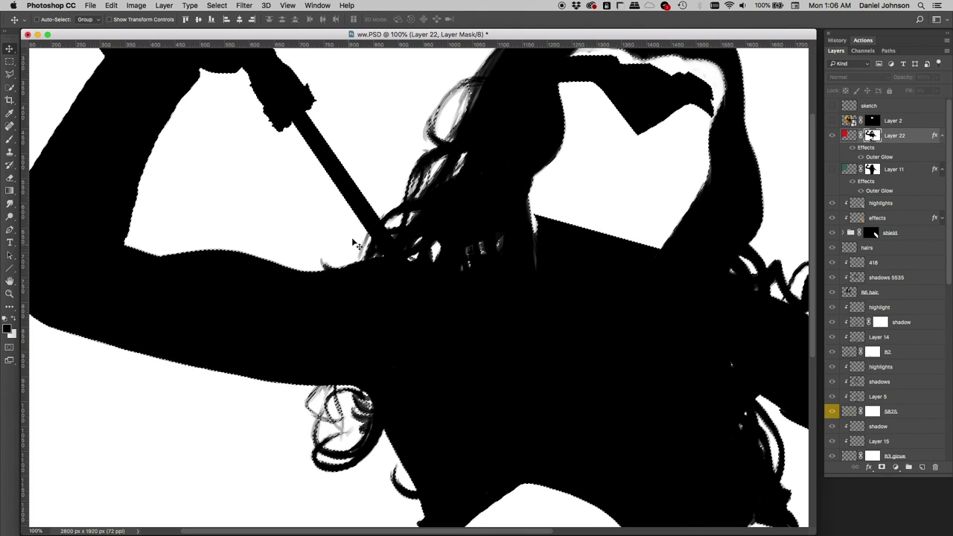
pyautogui.keyDown('alt'); pyautogui.click(872, 135); pyautogui.keyUp('alt')
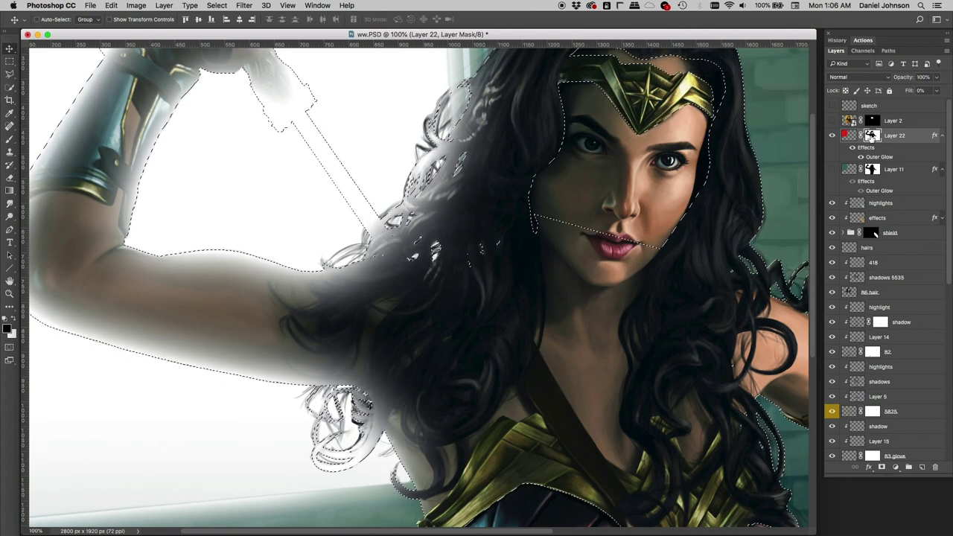
pyautogui.keyDown('alt'); pyautogui.click(872, 137); pyautogui.keyUp('alt')
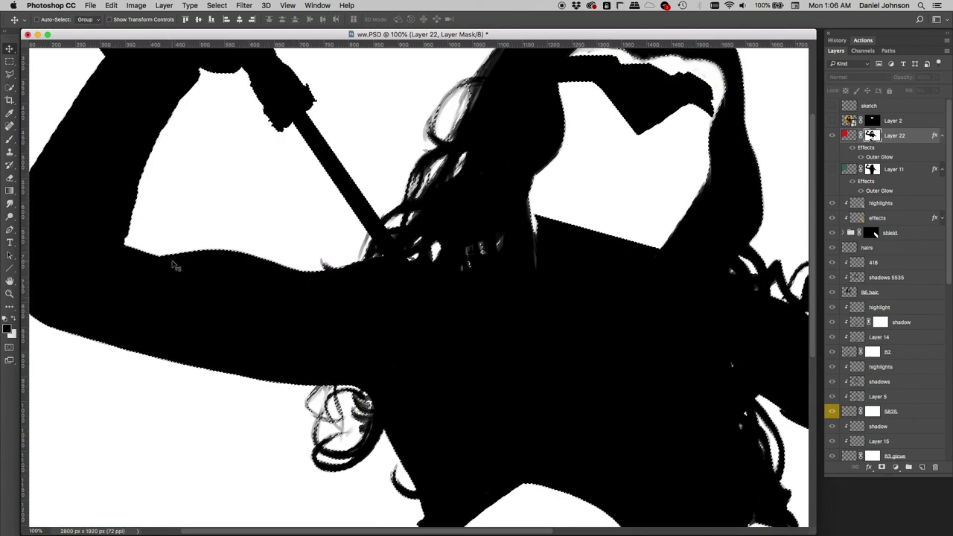
pyautogui.moveTo(288, 341); pyautogui.dragTo(354, 346)
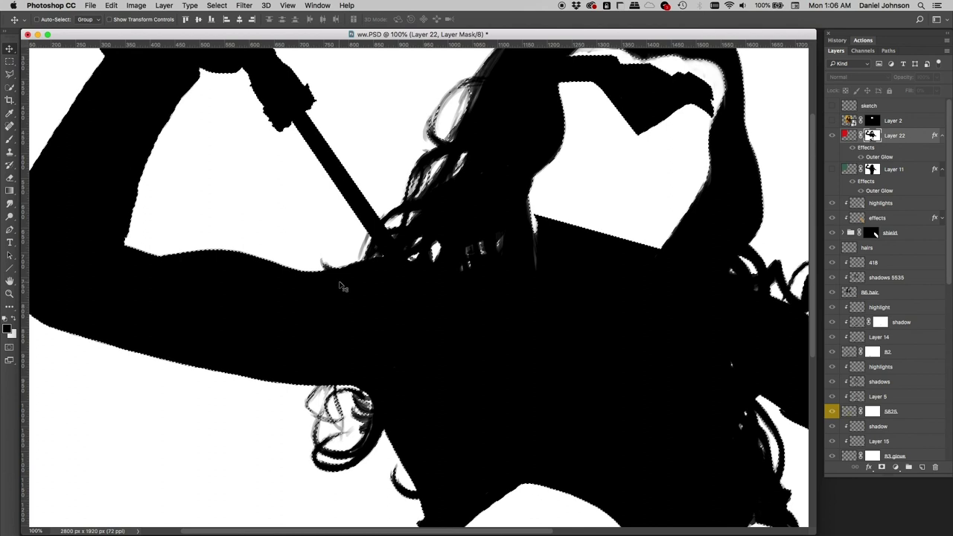
pyautogui.moveTo(339, 286); pyautogui.dragTo(339, 288)
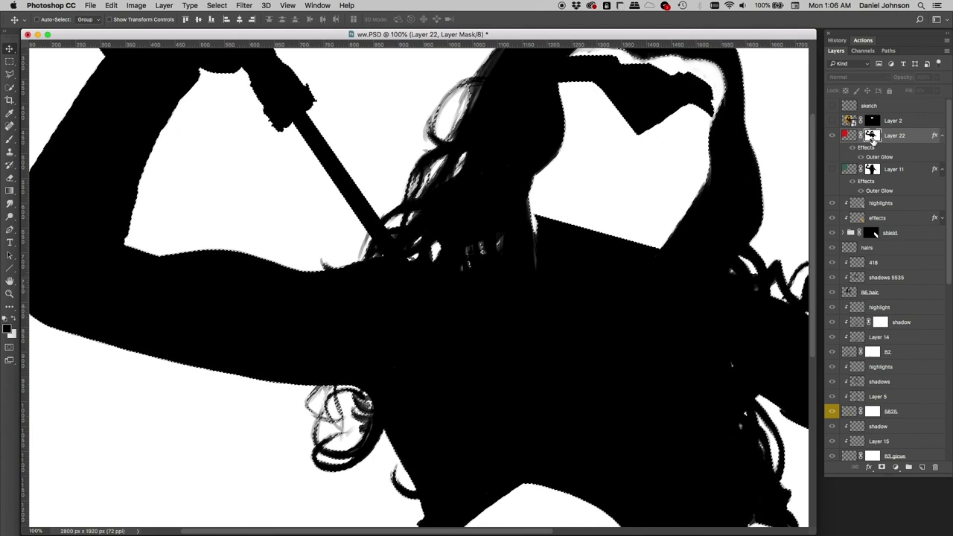
# Leave mask view, select the hairs layer, check its visibility, and load its strands as a selection
pyautogui.keyDown('alt'); pyautogui.click(873, 136); pyautogui.keyUp('alt')
pyautogui.click(845, 252)
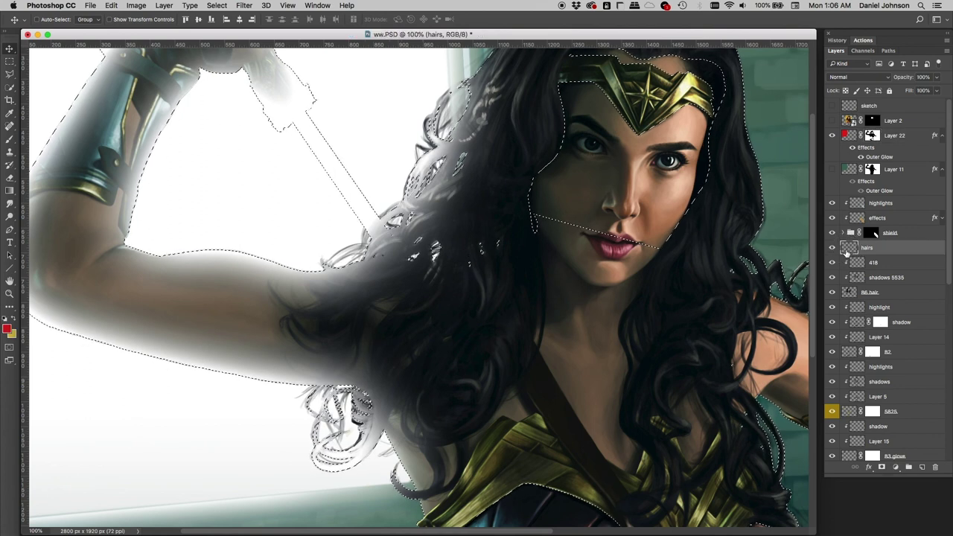
pyautogui.click(833, 250)
pyautogui.click(833, 250)
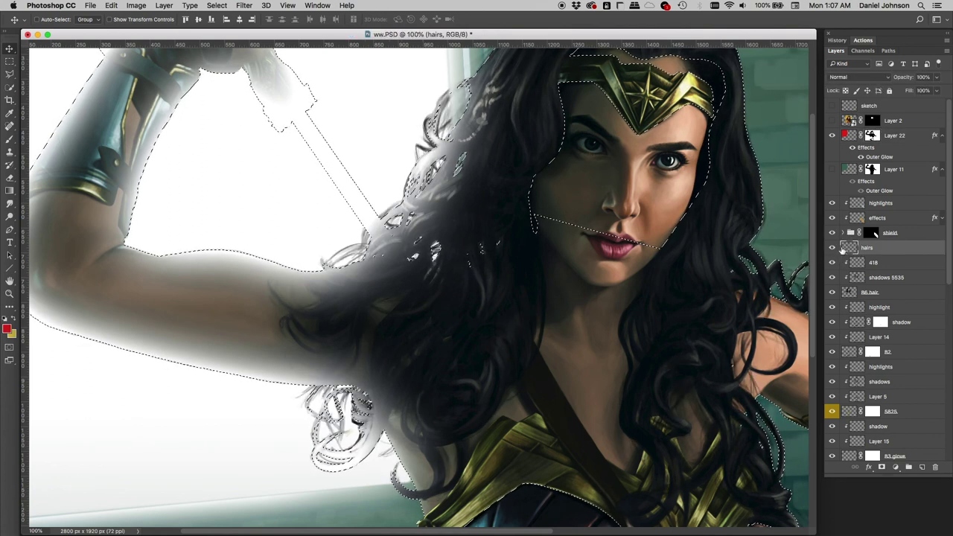
pyautogui.keyDown('super'); pyautogui.click(850, 251); pyautogui.keyUp('super')
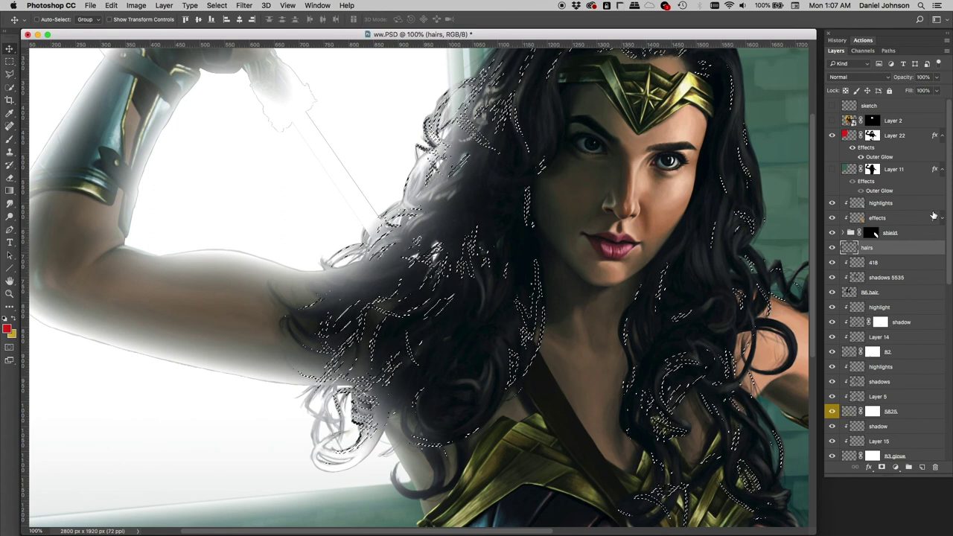
# Fill the hair strands solid black into Layer 22's mask, deselect, and pan toward the arm
pyautogui.click(872, 137)
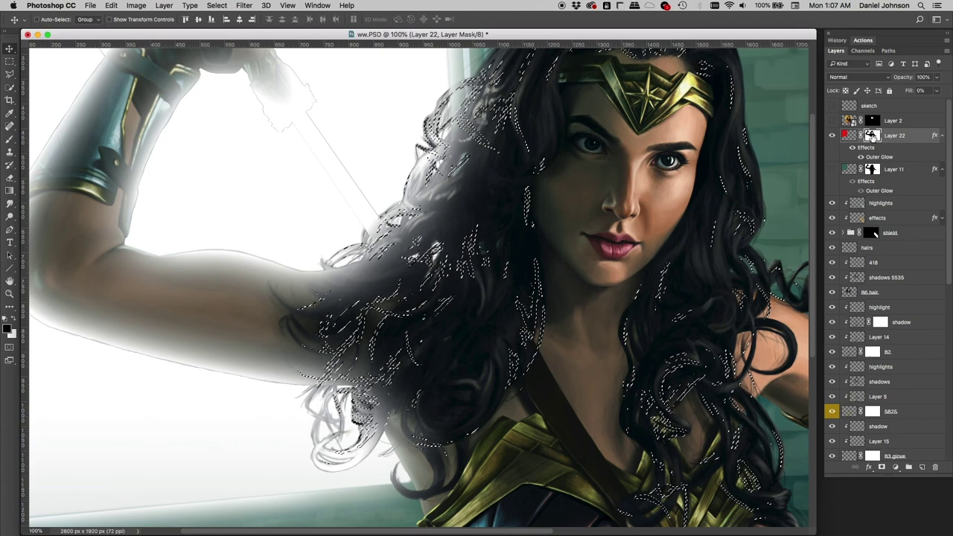
pyautogui.keyDown('alt'); pyautogui.click(873, 137); pyautogui.keyUp('alt')
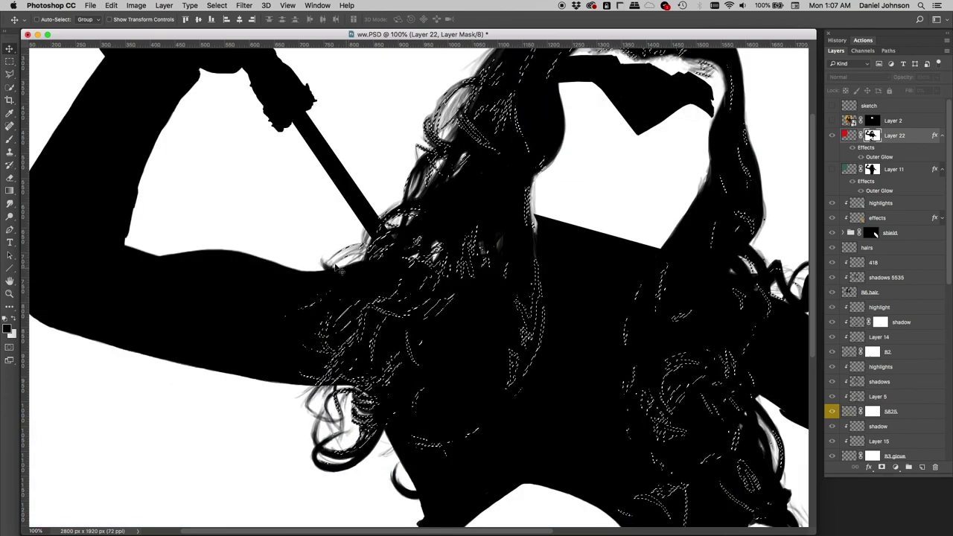
pyautogui.press('super+d')
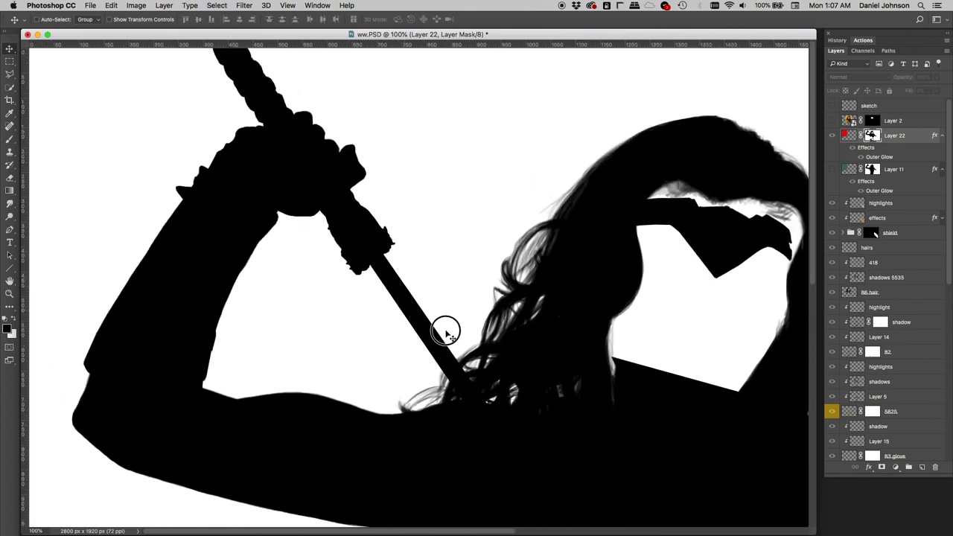
pyautogui.moveTo(446, 331); pyautogui.dragTo(461, 287)
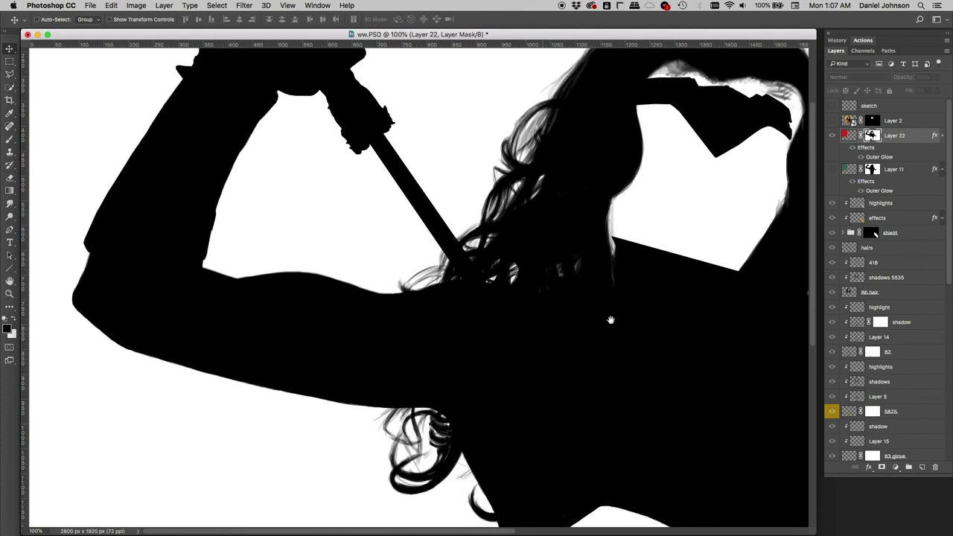
# Return to the colour painting, zoom out, and toggle Layer 22's glow to compare before and after
pyautogui.keyDown('alt'); pyautogui.click(872, 135); pyautogui.keyUp('alt')
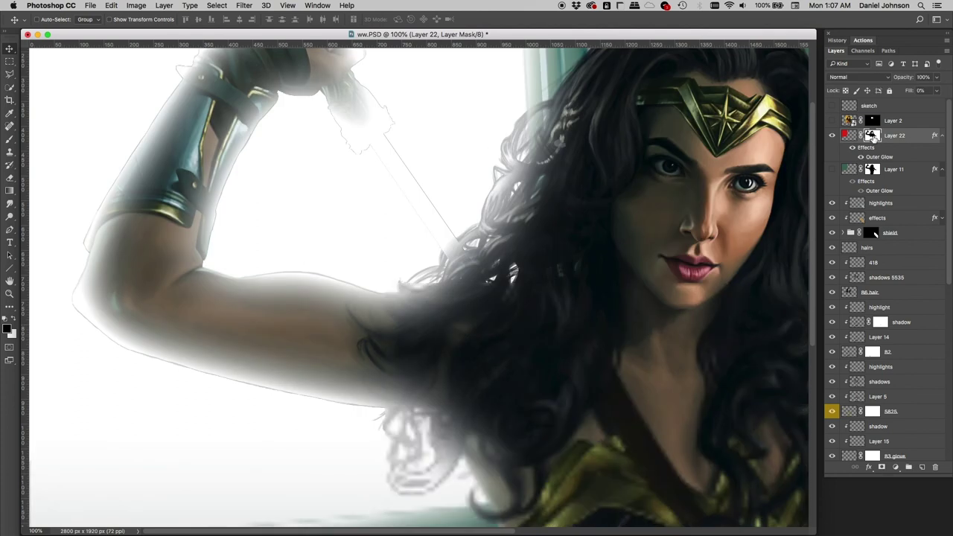
pyautogui.press('super+minus')
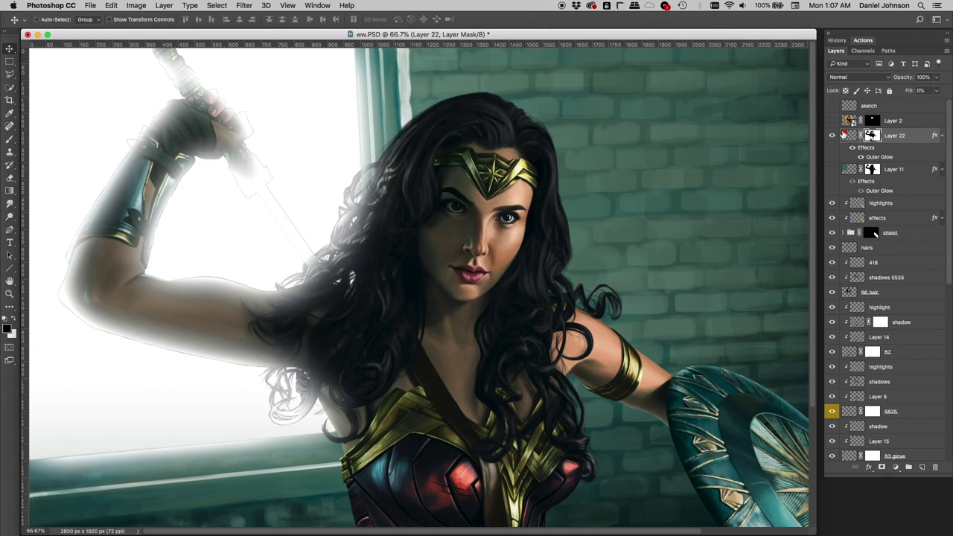
pyautogui.click(833, 135)
pyautogui.click(833, 135)
pyautogui.click(833, 135)
pyautogui.click(832, 135)
pyautogui.click(833, 135)
pyautogui.click(832, 135)
pyautogui.click(833, 135)
pyautogui.click(833, 135)
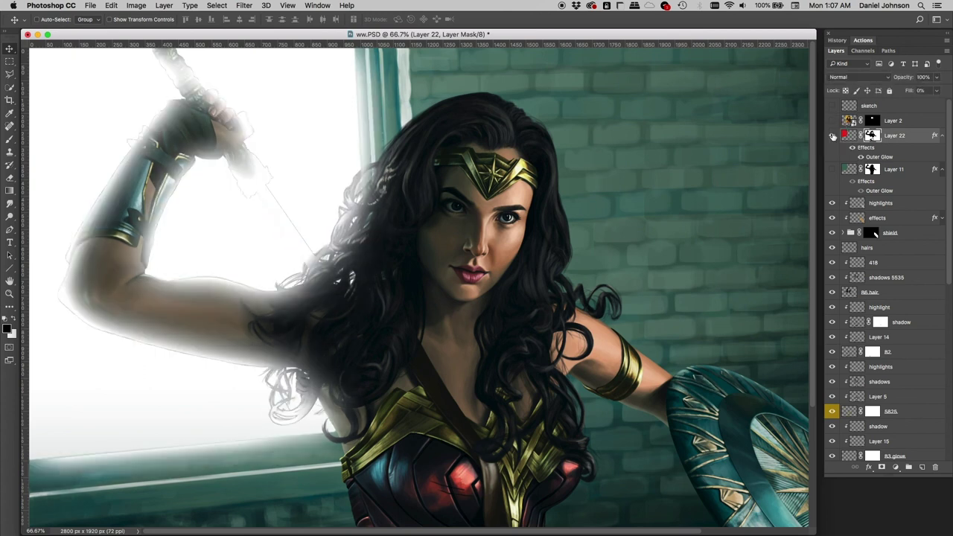
# Shrink Layer 22's Outer Glow size from 131 to 32 px and fade its opacity to 73%
pyautogui.doubleClick(880, 157)
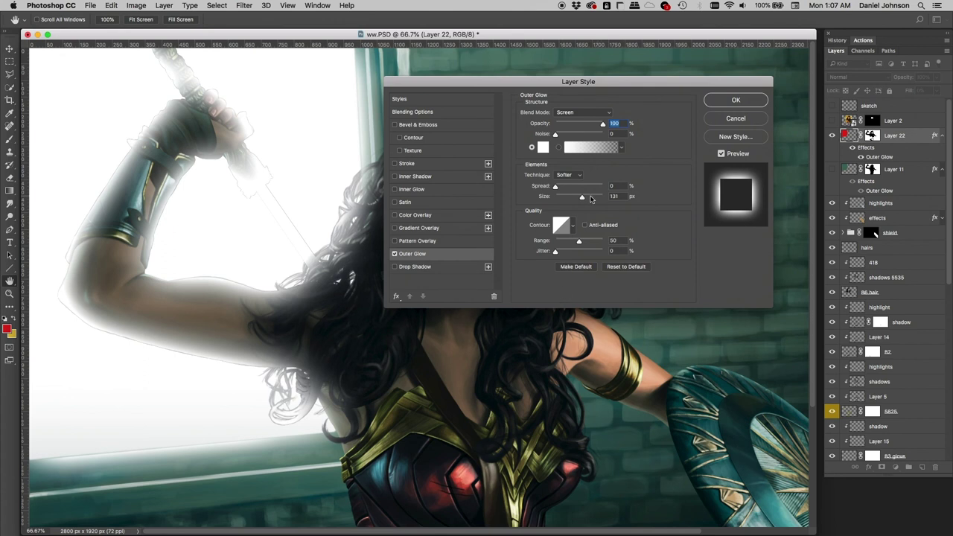
pyautogui.moveTo(583, 200); pyautogui.dragTo(563, 199)
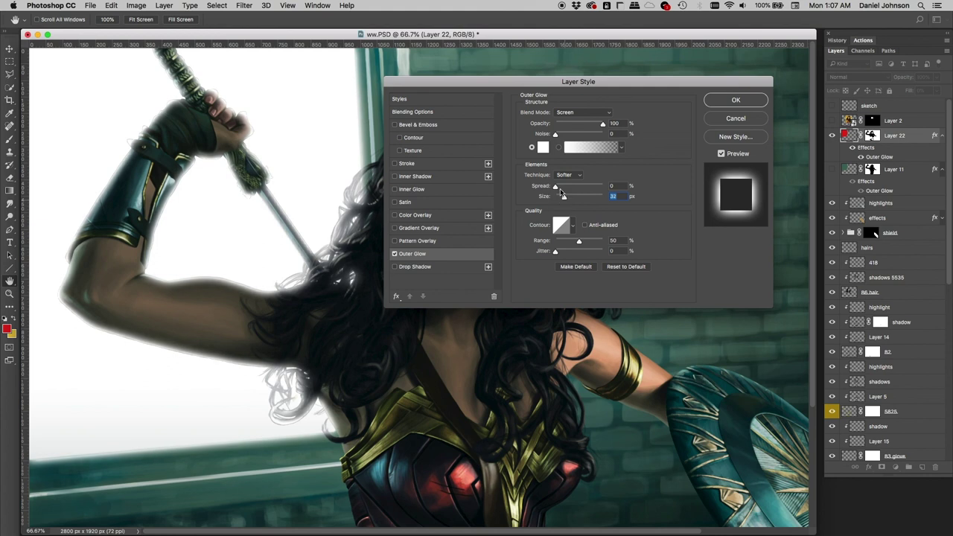
pyautogui.moveTo(454, 84); pyautogui.dragTo(564, 83)
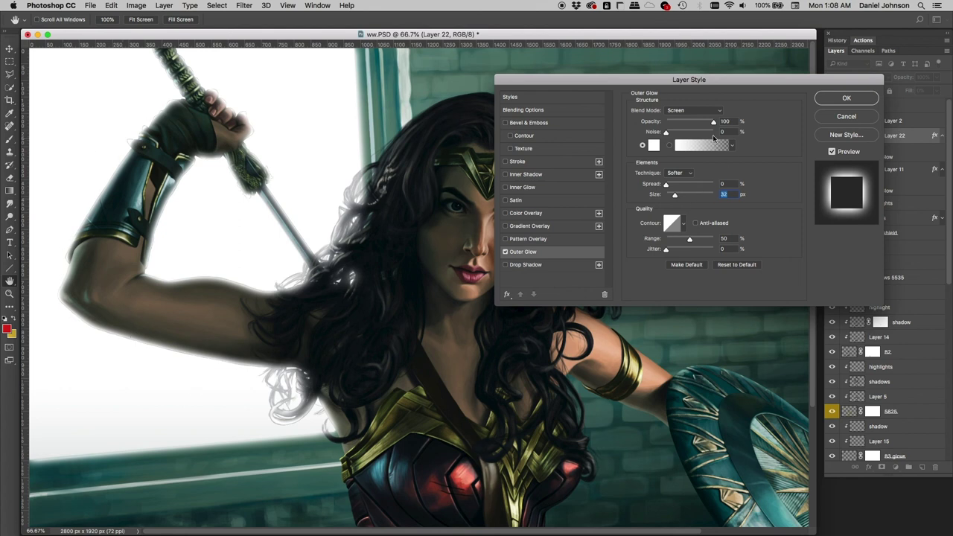
pyautogui.moveTo(714, 125); pyautogui.dragTo(702, 123)
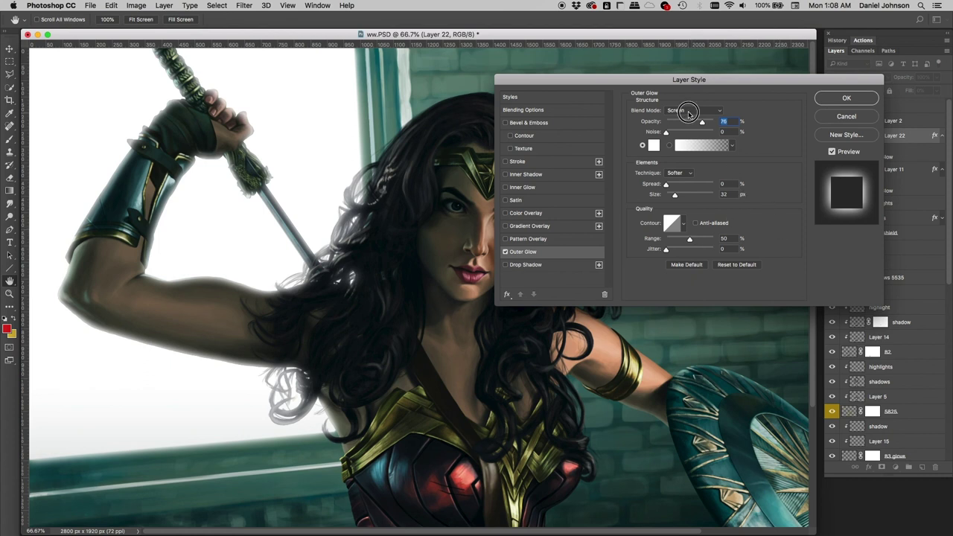
# Open the Blend Mode list on Layer 22's Outer Glow page, currently set to Screen
pyautogui.click(689, 111)
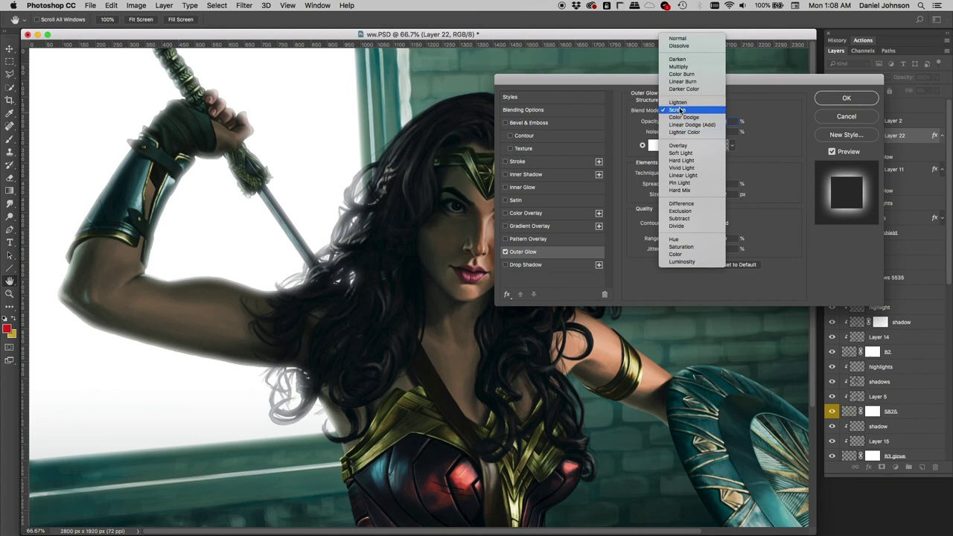
# Try Color Dodge, then Linear Dodge (Add) on the glow, and settle back on Screen
pyautogui.click(676, 118)
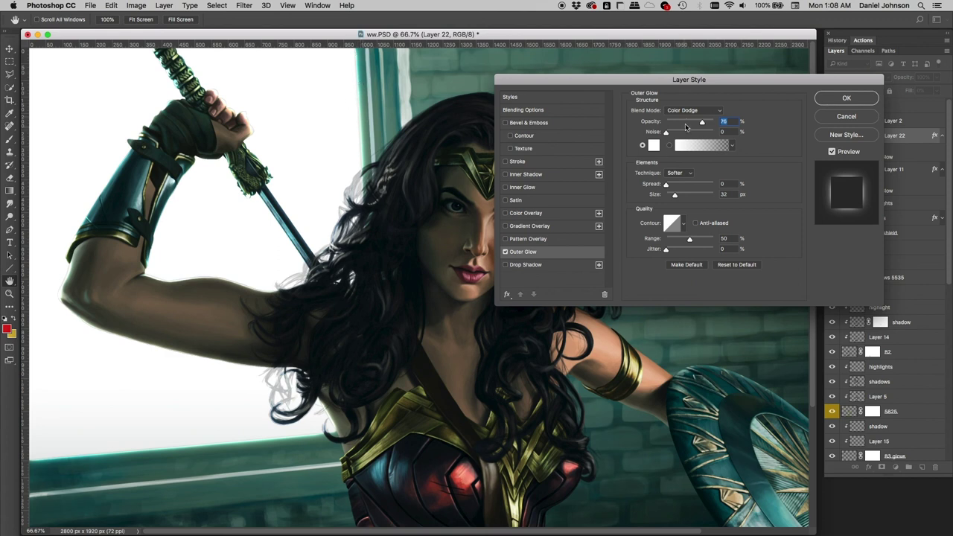
pyautogui.click(692, 112)
pyautogui.click(691, 118)
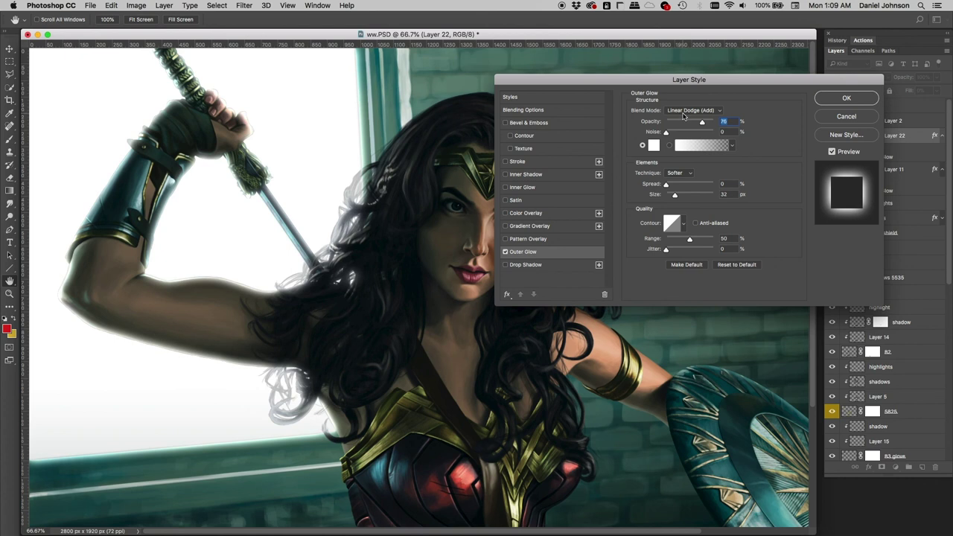
pyautogui.click(682, 116)
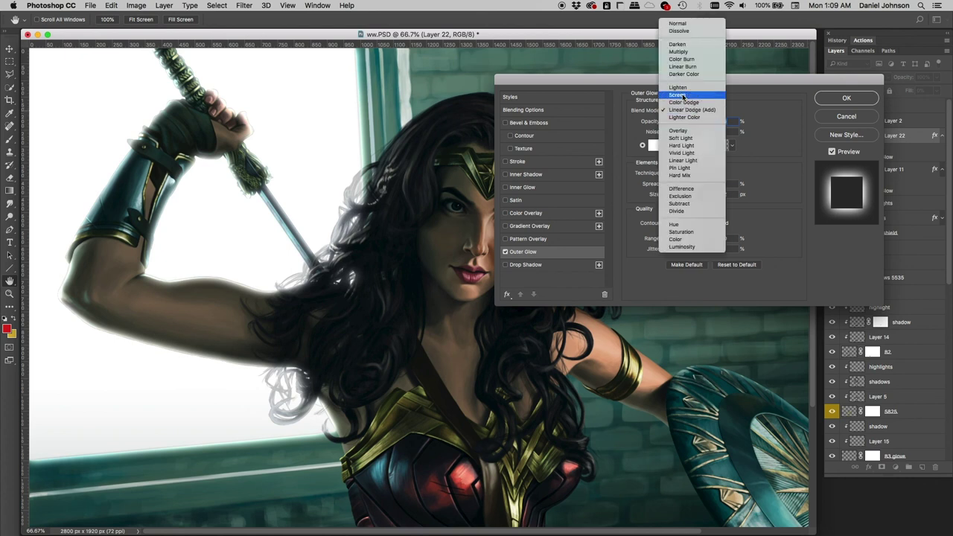
pyautogui.click(682, 98)
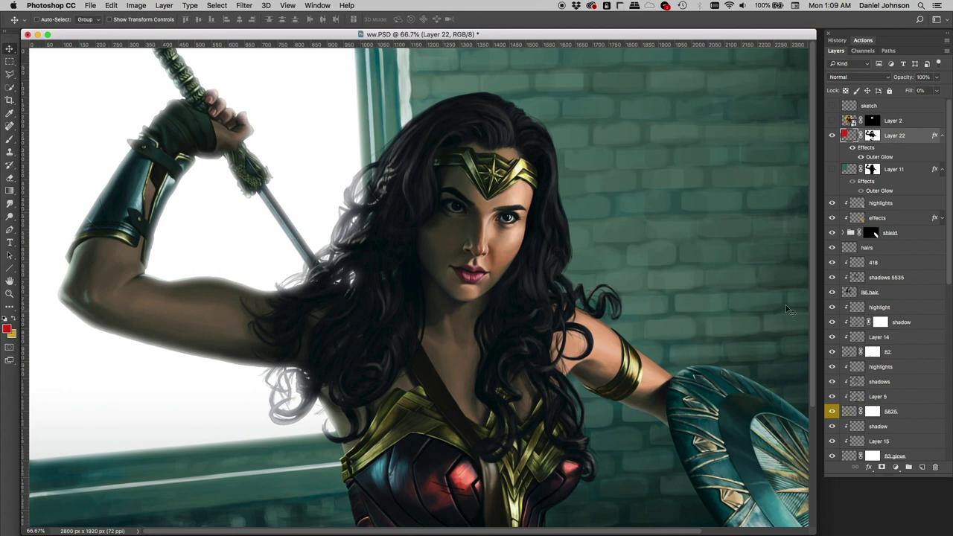
# Hide Layer 22, inspect Layer 11's pale green Linear Dodge (Add), 50%, 120 px glow, then hide it
pyautogui.click(833, 136)
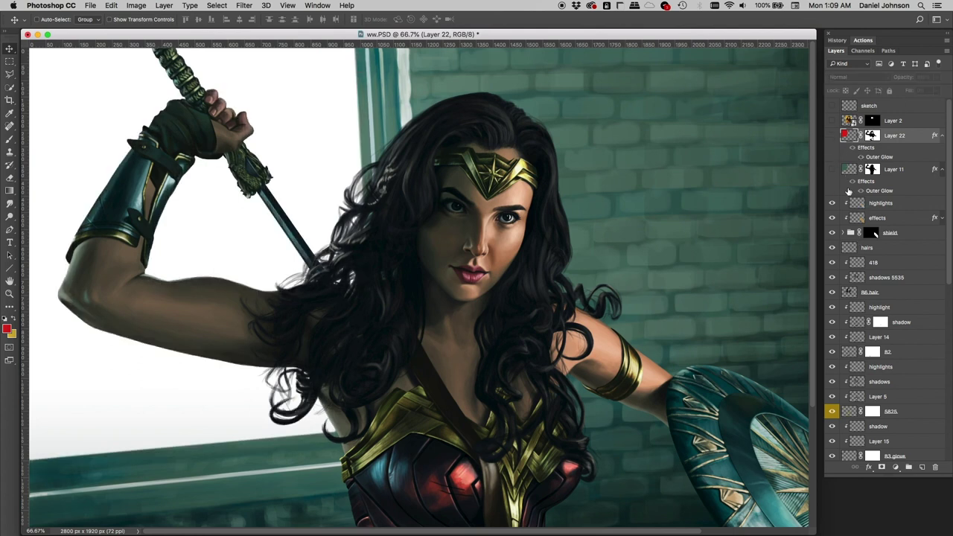
pyautogui.click(884, 192)
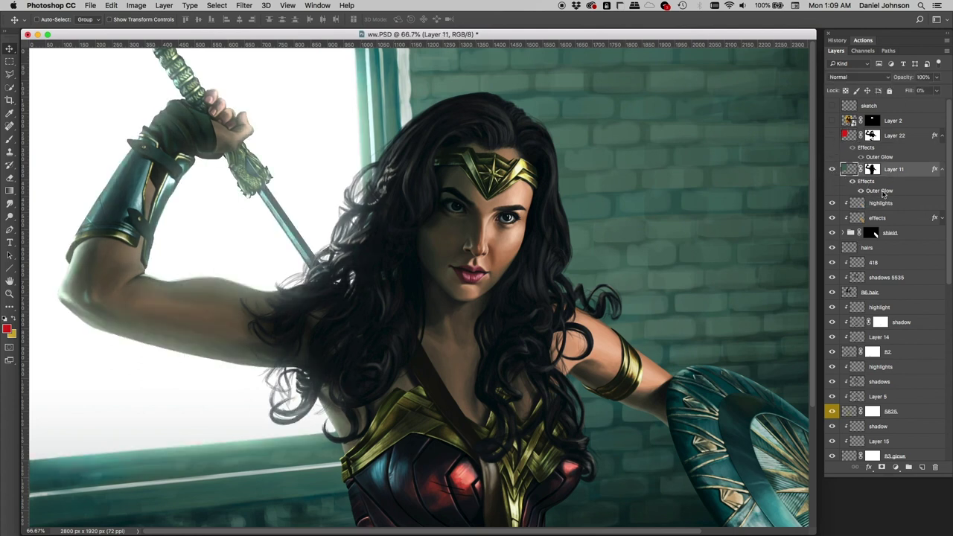
pyautogui.doubleClick(884, 193)
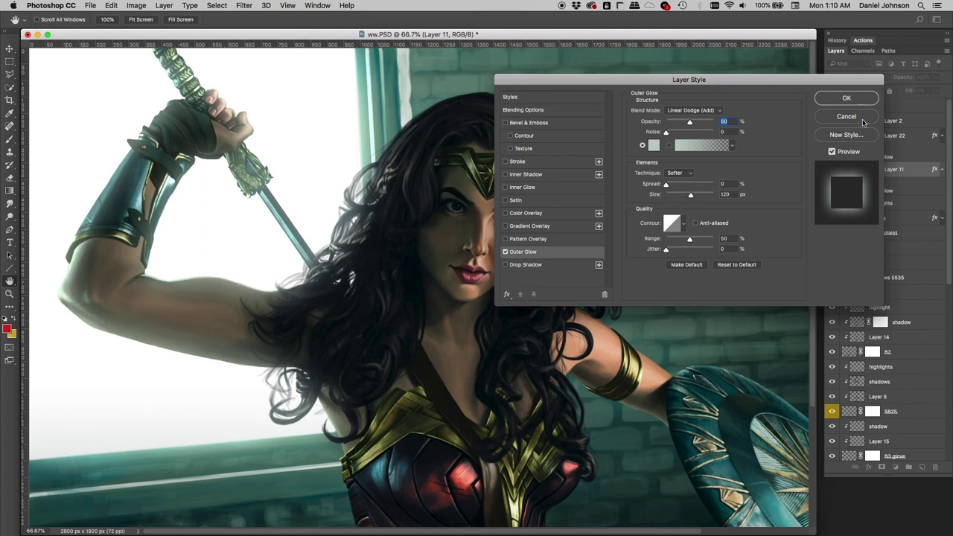
pyautogui.press('Return')
pyautogui.click(832, 169)
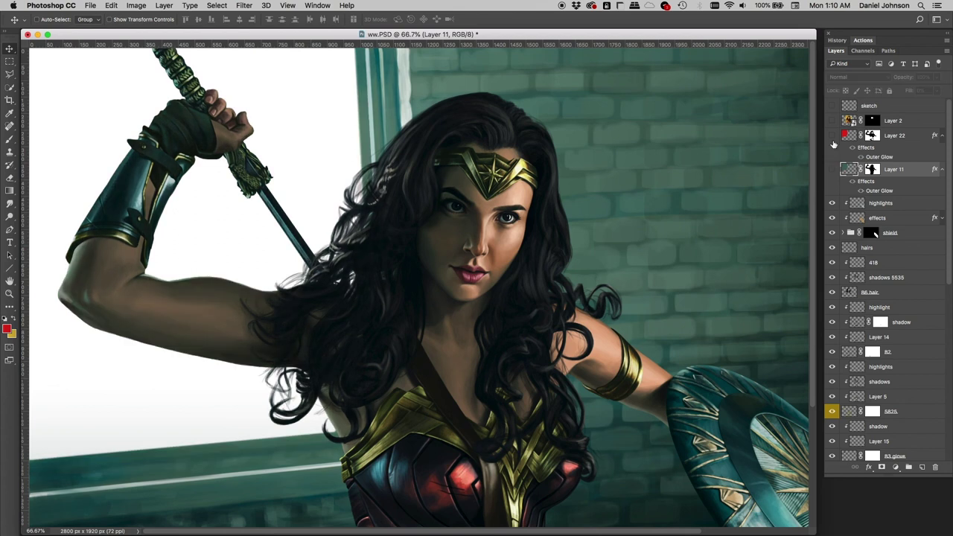
pyautogui.click(832, 135)
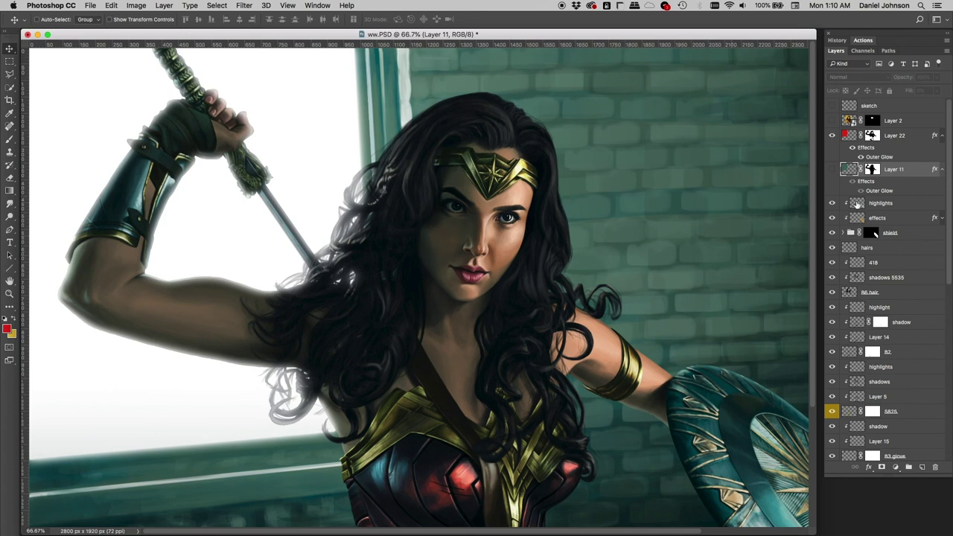
pyautogui.click(832, 136)
pyautogui.click(832, 169)
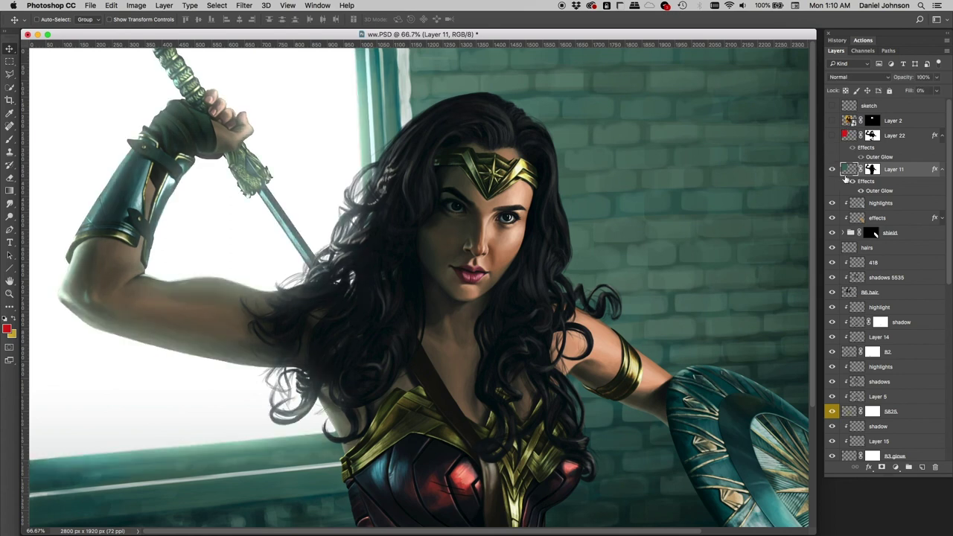
pyautogui.doubleClick(882, 192)
pyautogui.moveTo(743, 81); pyautogui.dragTo(655, 137)
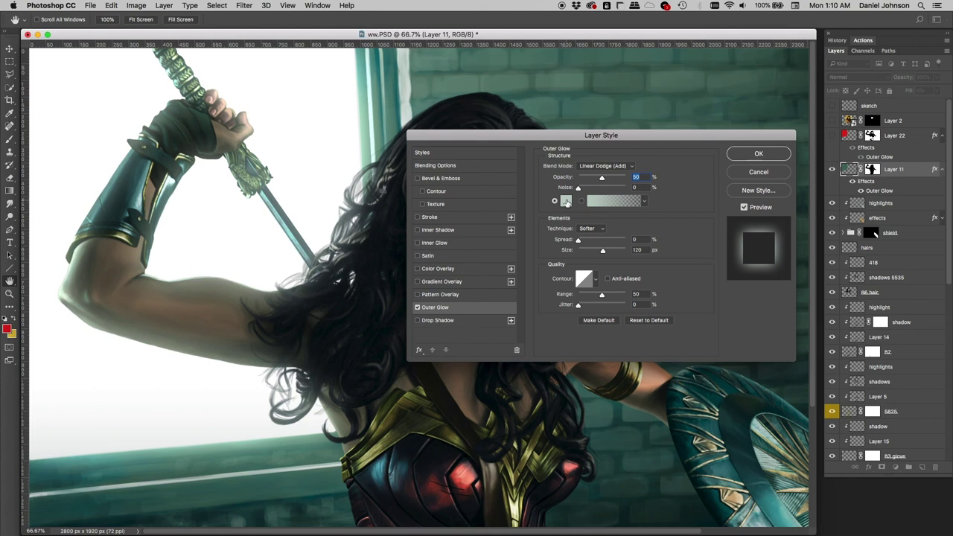
pyautogui.click(568, 201)
pyautogui.click(597, 271)
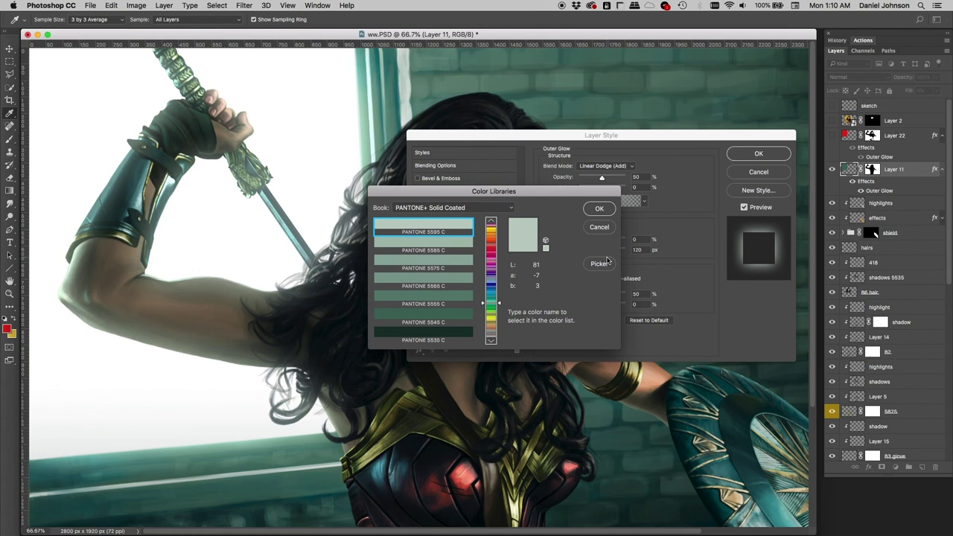
pyautogui.click(600, 228)
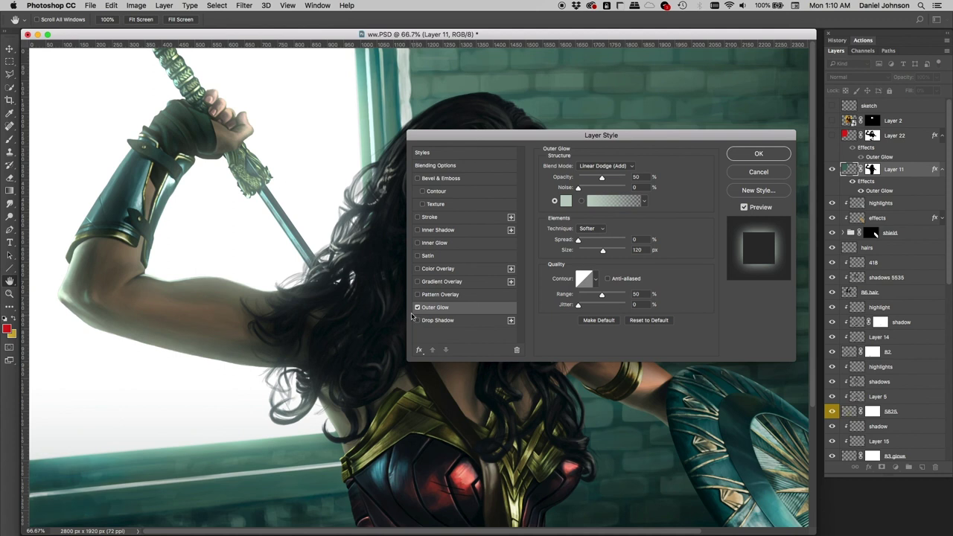
# Cancel Layer 11's glow settings, hide Layer 11, and show and select Layer 22
pyautogui.click(759, 172)
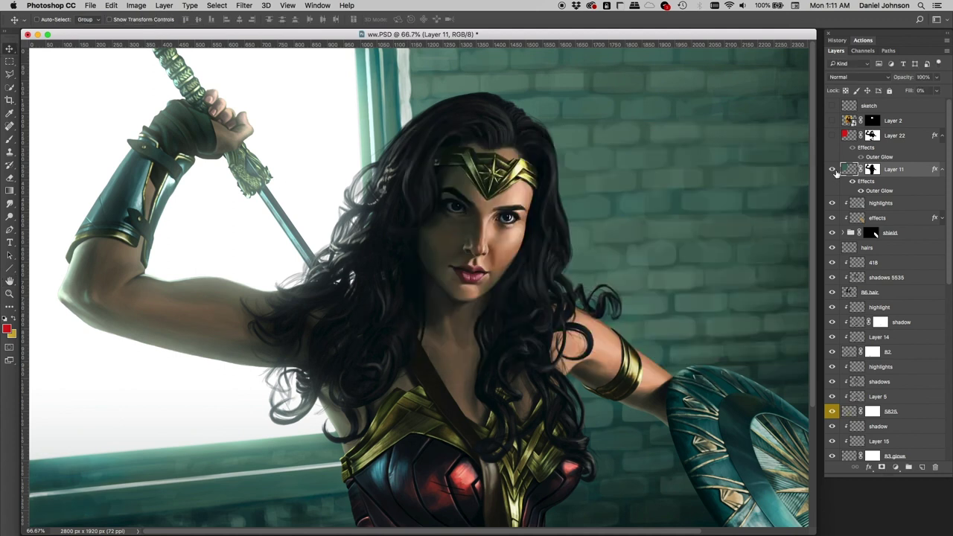
pyautogui.click(832, 169)
pyautogui.click(832, 135)
pyautogui.click(873, 157)
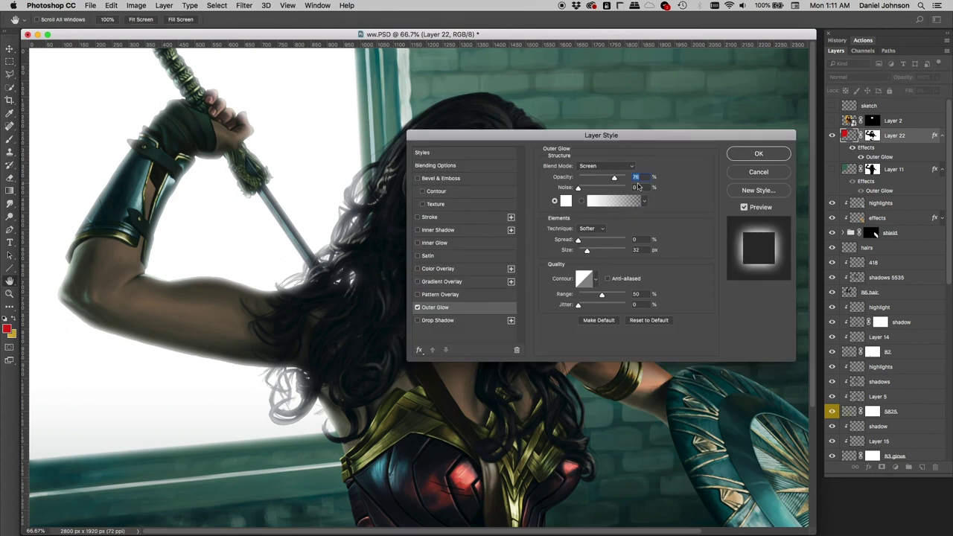
# Color Layer 22's glow PANTONE 5595 C from the Color Libraries and blend it with Linear Dodge (Add)
pyautogui.click(566, 200)
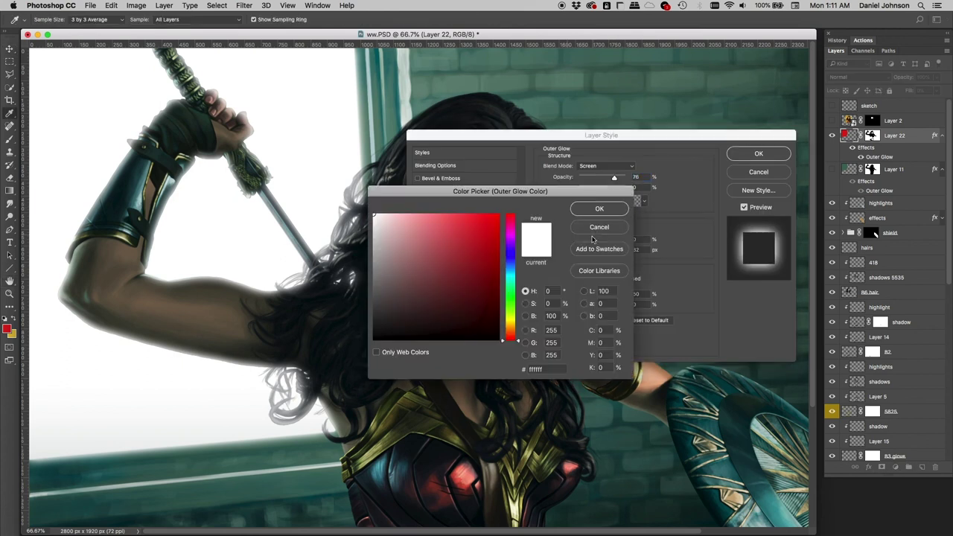
pyautogui.click(595, 271)
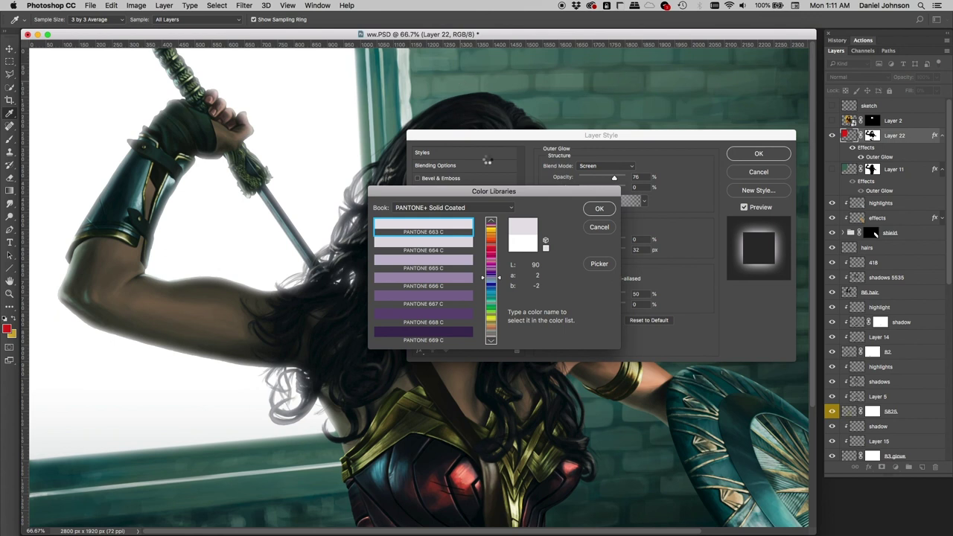
pyautogui.write('5555')
pyautogui.click(431, 225)
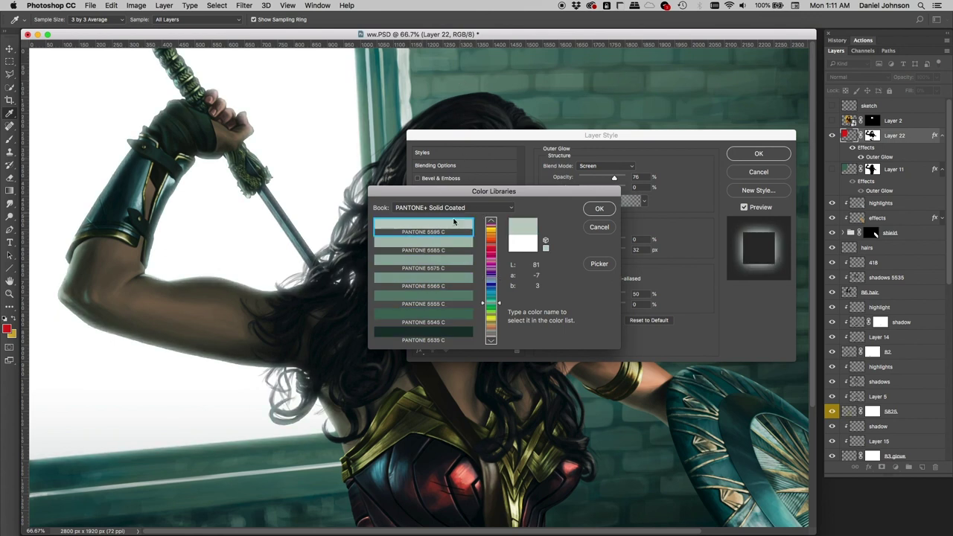
pyautogui.click(599, 210)
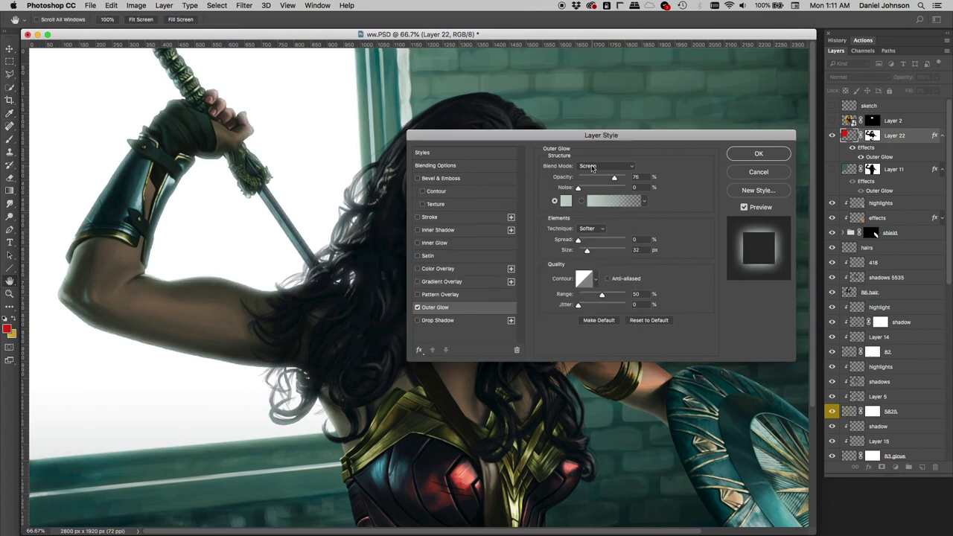
pyautogui.click(592, 167)
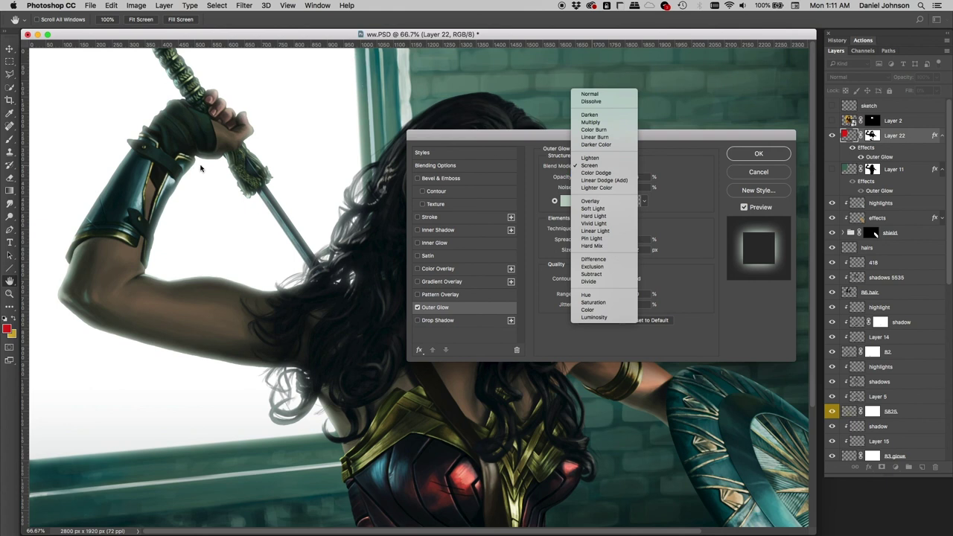
pyautogui.click(596, 181)
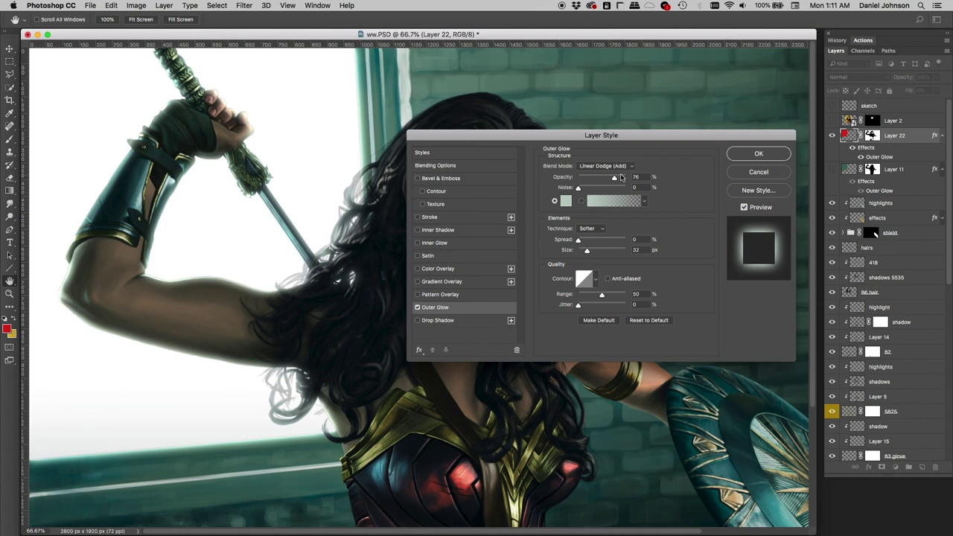
# Preview the glow at 50% opacity and 55 px, inspect the arm, then cancel the changes
pyautogui.moveTo(617, 181); pyautogui.dragTo(602, 178)
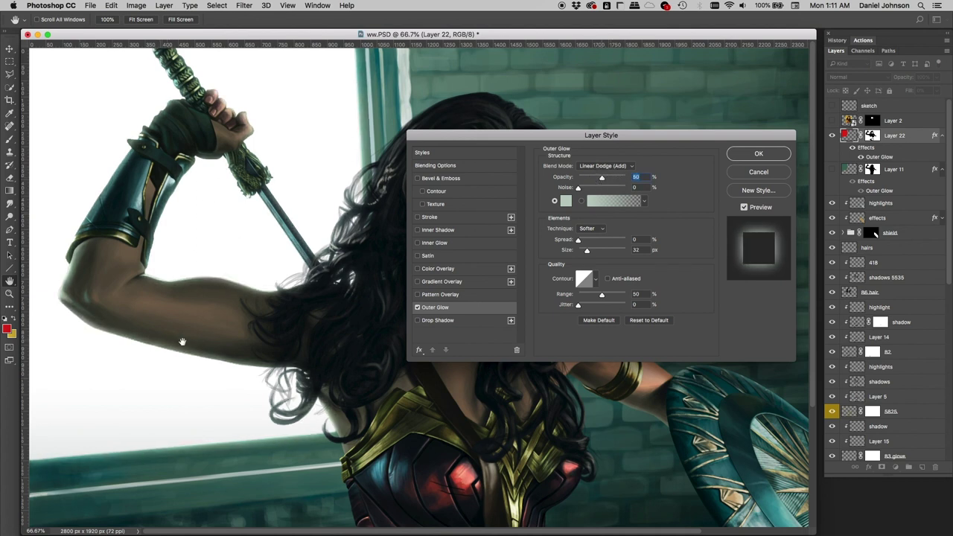
pyautogui.moveTo(588, 252); pyautogui.dragTo(593, 251)
pyautogui.moveTo(438, 136); pyautogui.dragTo(499, 130)
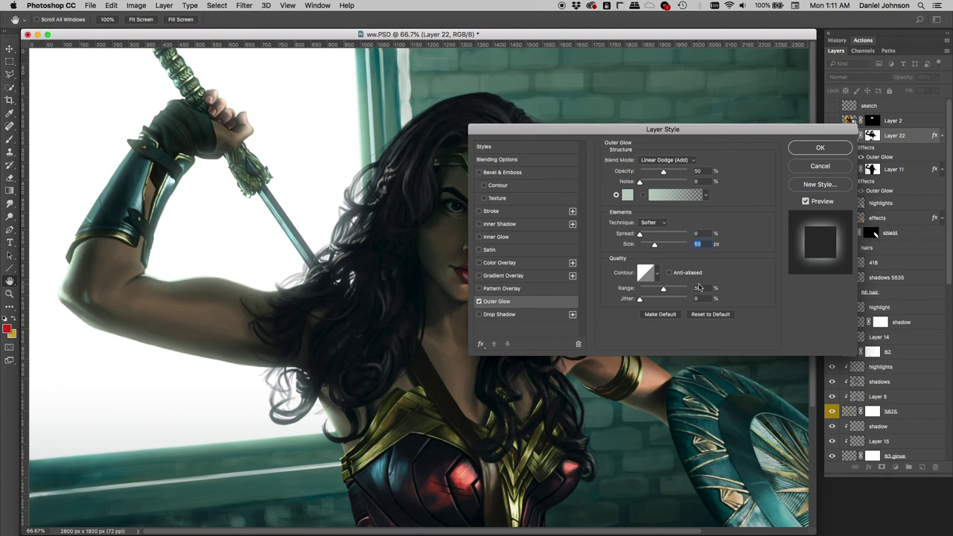
pyautogui.moveTo(756, 129); pyautogui.dragTo(649, 135)
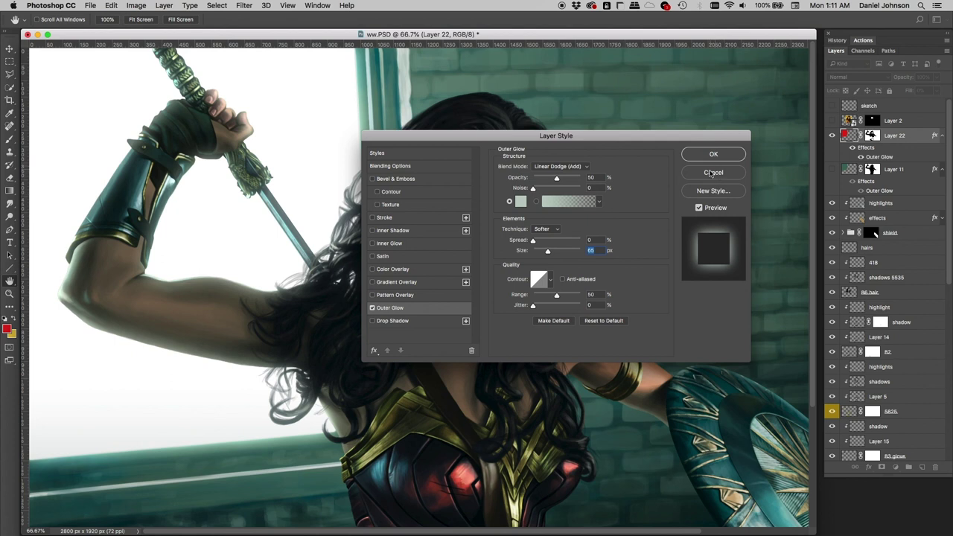
pyautogui.click(712, 173)
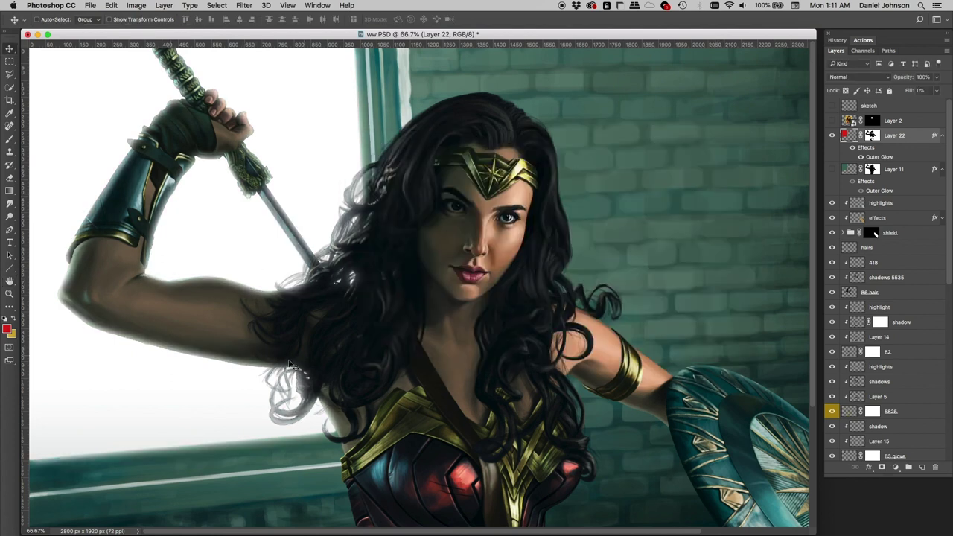